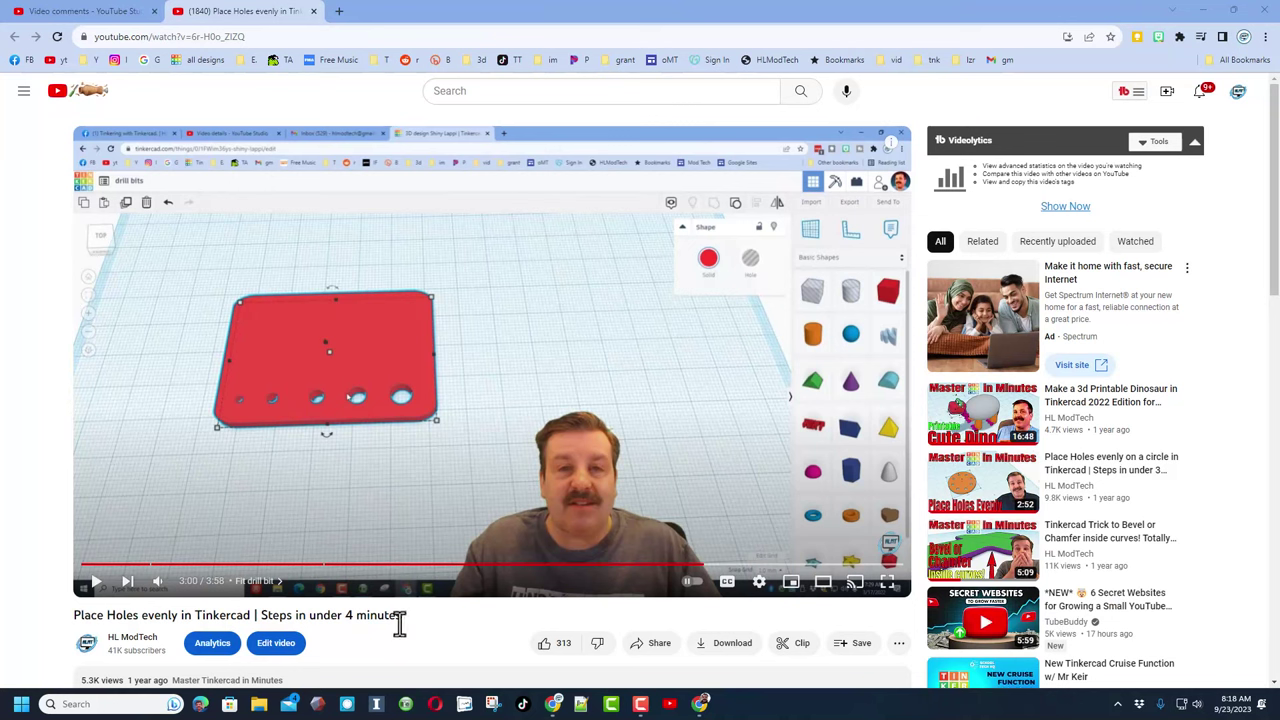
Show the pinned comment's reply, then start searching saved designs for 'dr'.
scroll(458, 590, down, 5)
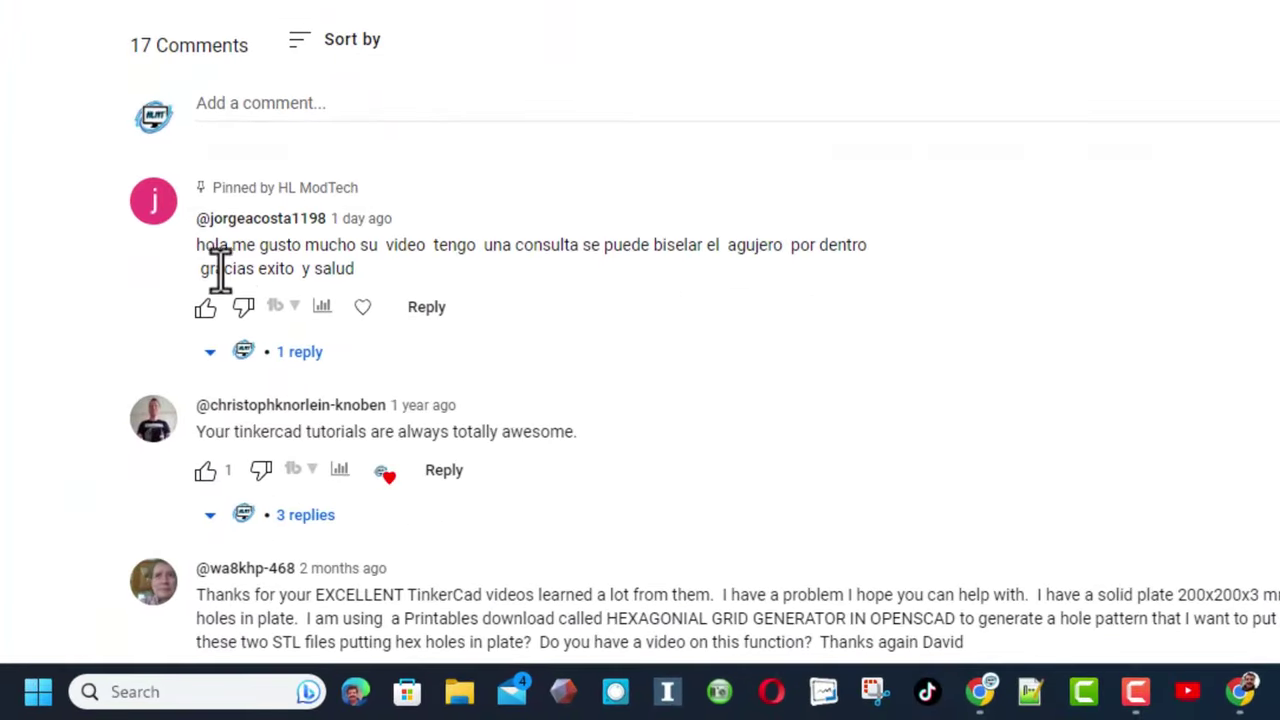
click(303, 352)
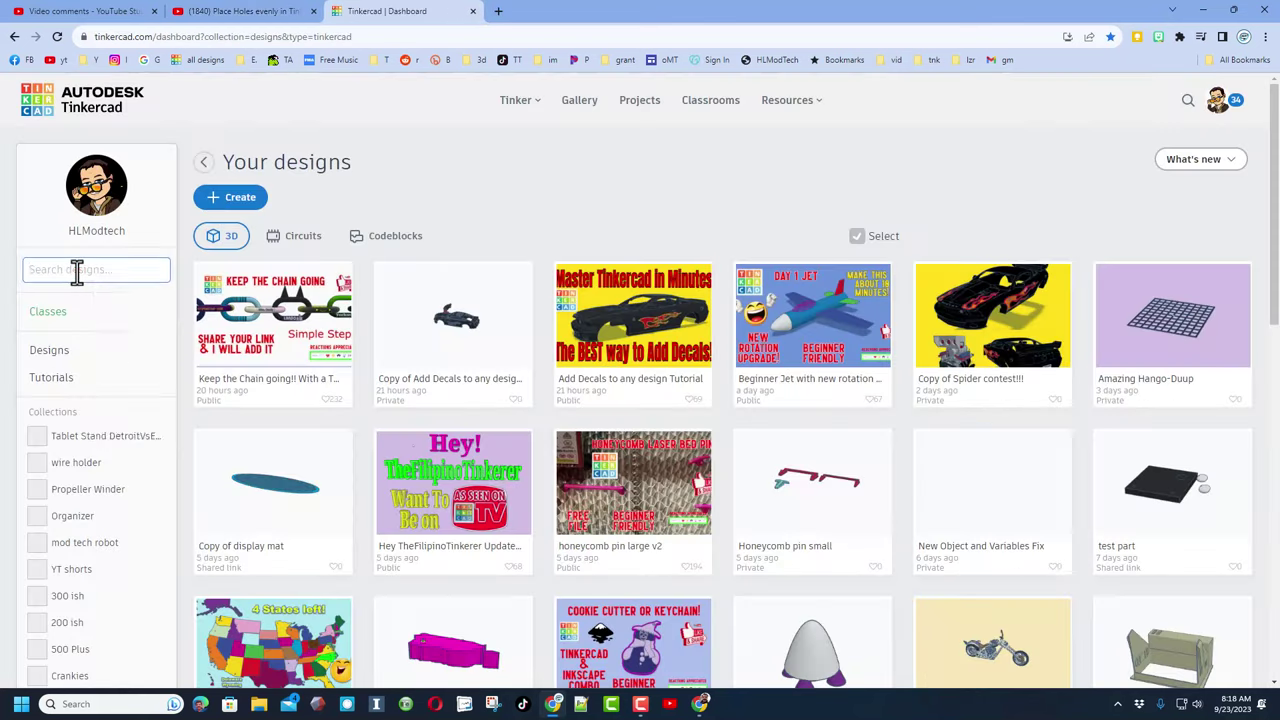
click(76, 270)
text(drill)
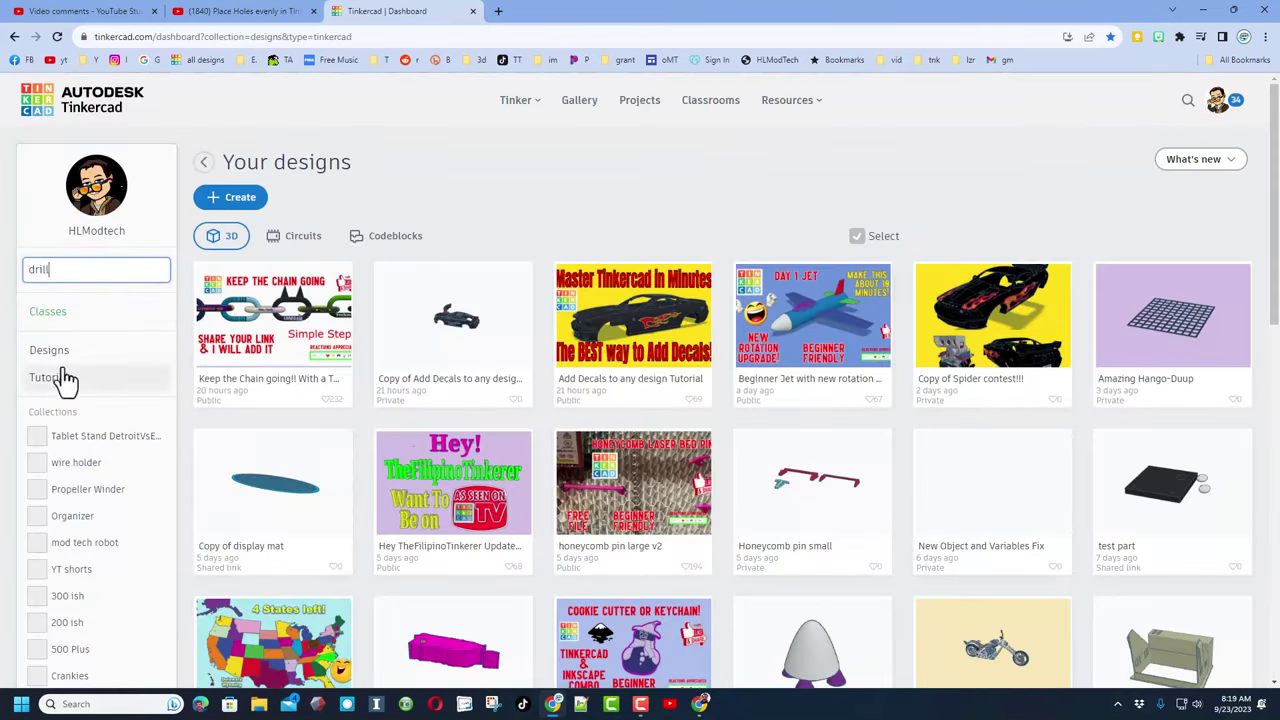
click(52, 352)
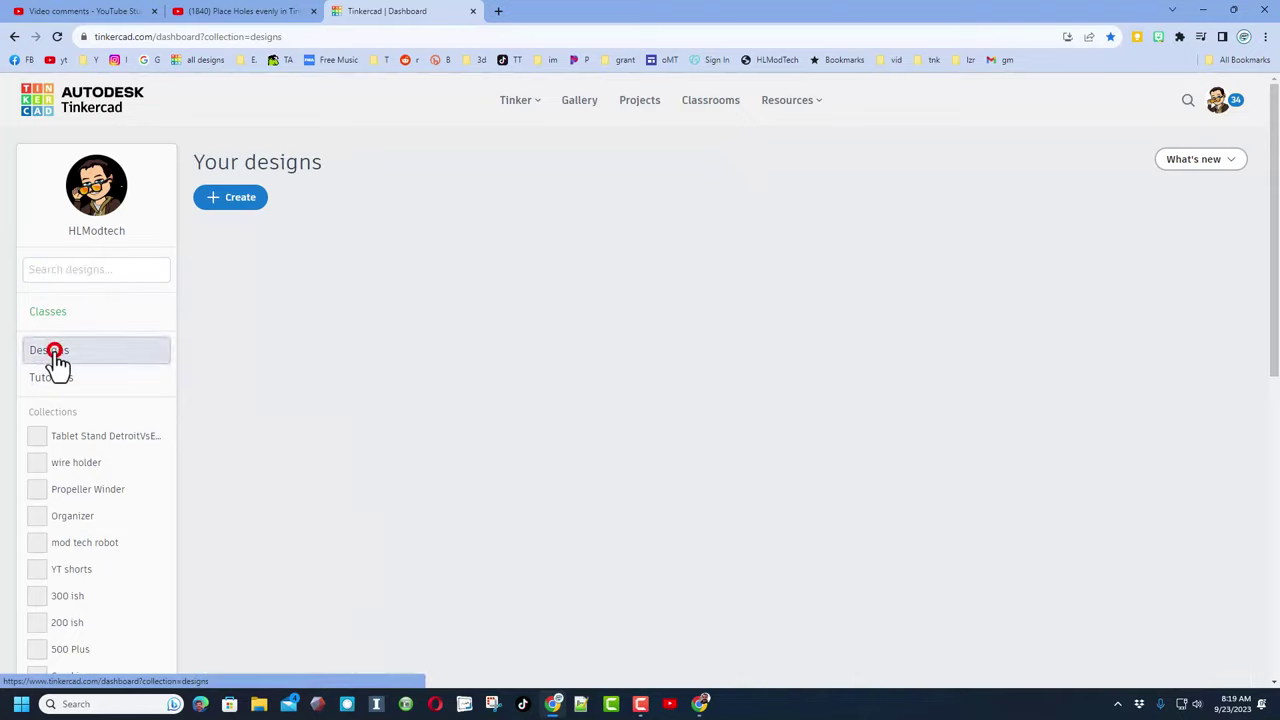
Search the saved designs for 'drill' and open the drill bits design.
click(48, 270)
text(dr)
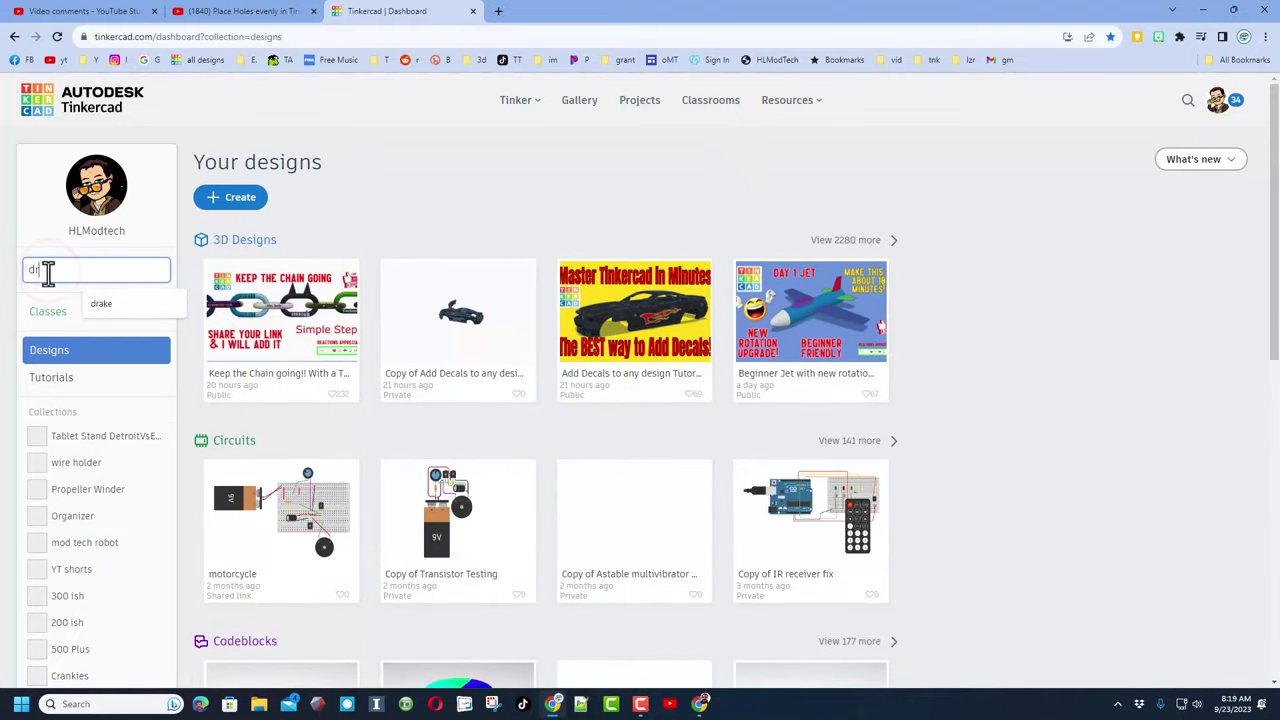
text(ill)
key(Return)
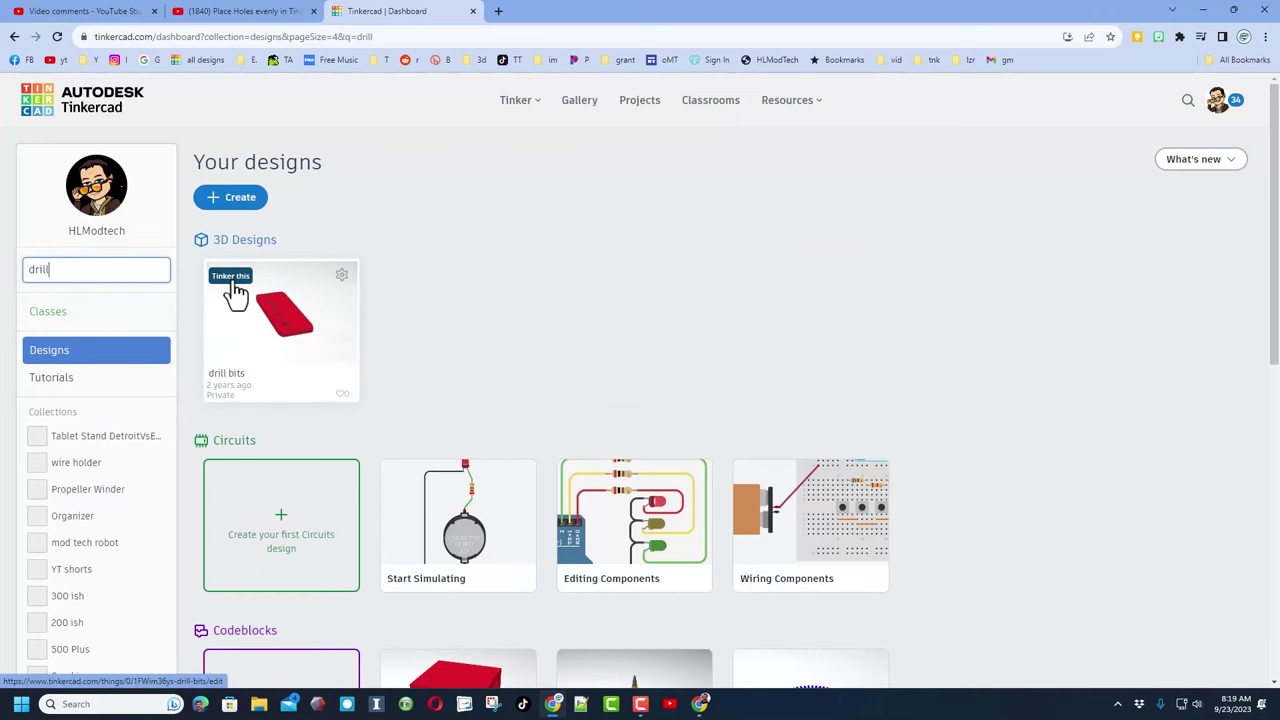
click(232, 282)
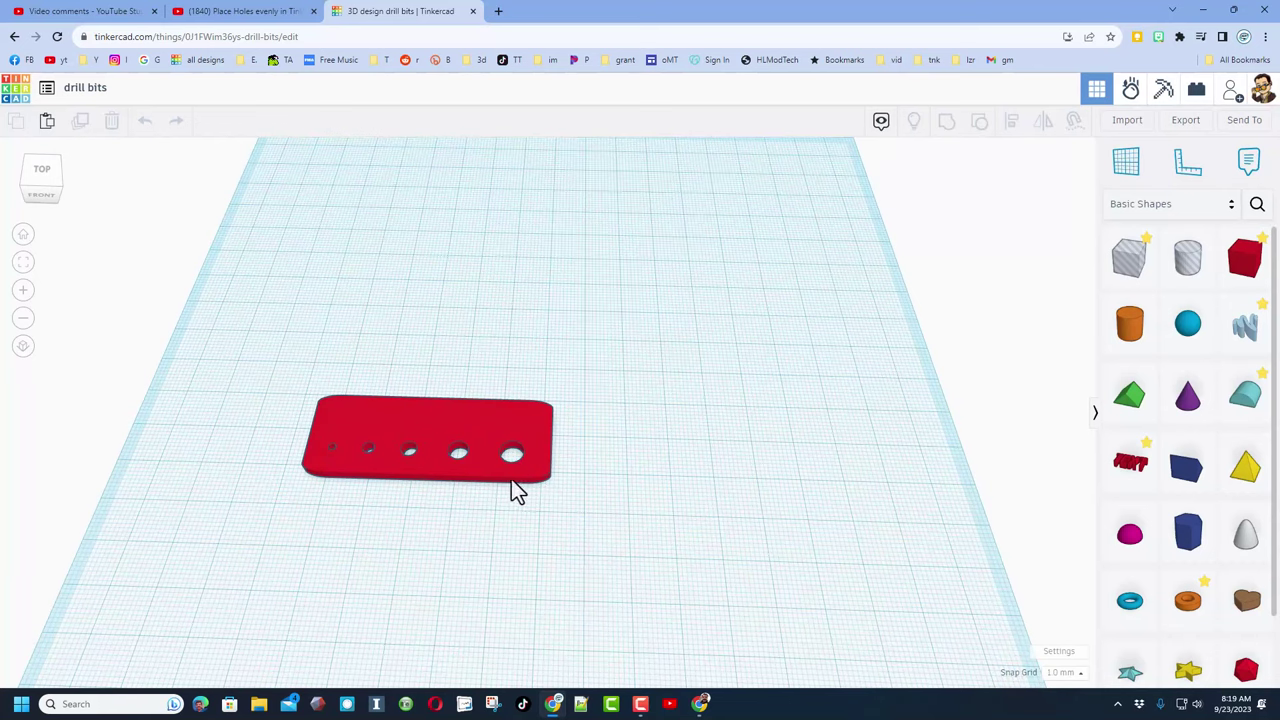
Duplicate the red drill-bit plate and move the copy up and right.
click(540, 452)
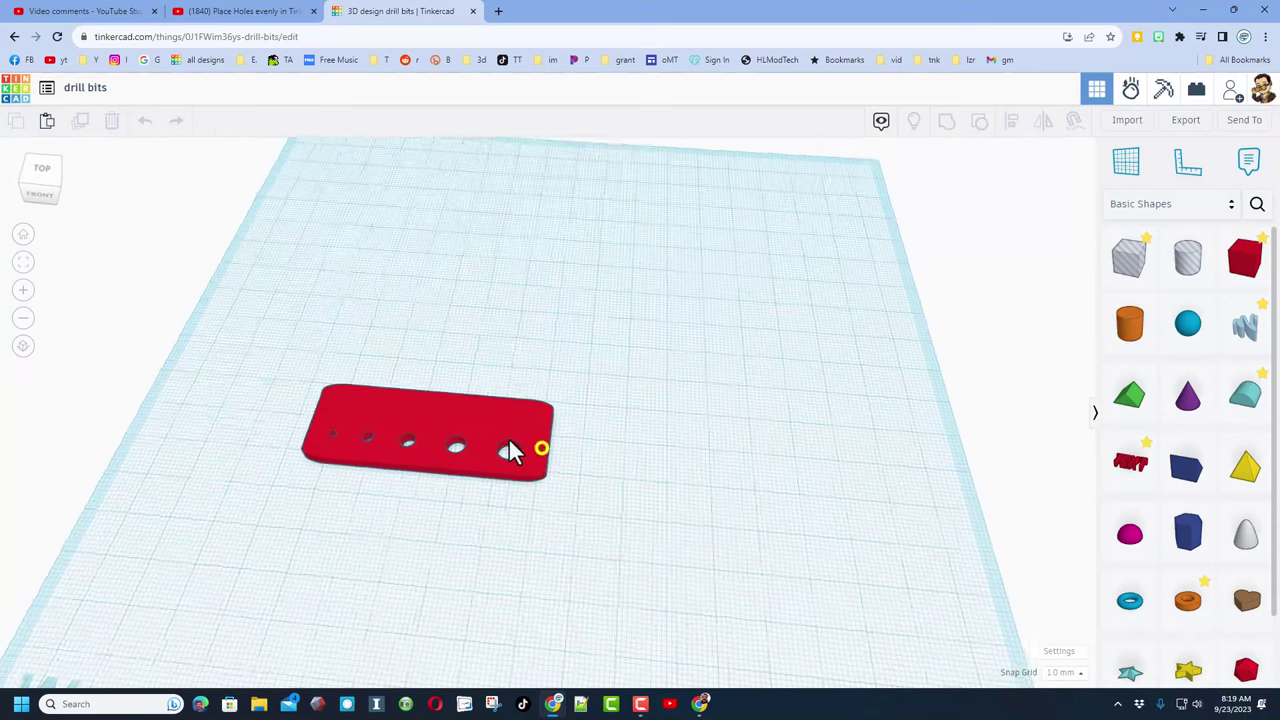
key(ctrl+d)
drag(528, 428, 748, 320)
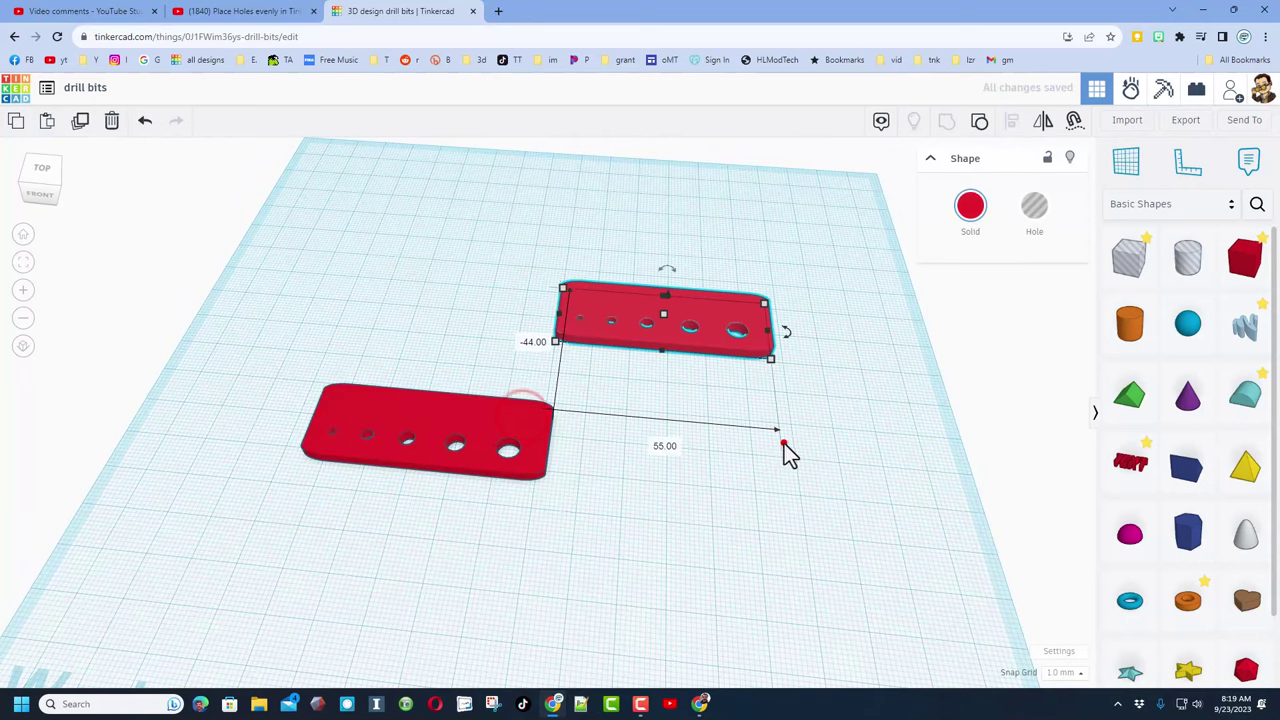
click(788, 452)
click(751, 340)
Ungroup the copy and set its box corner radius to 0.
click(979, 120)
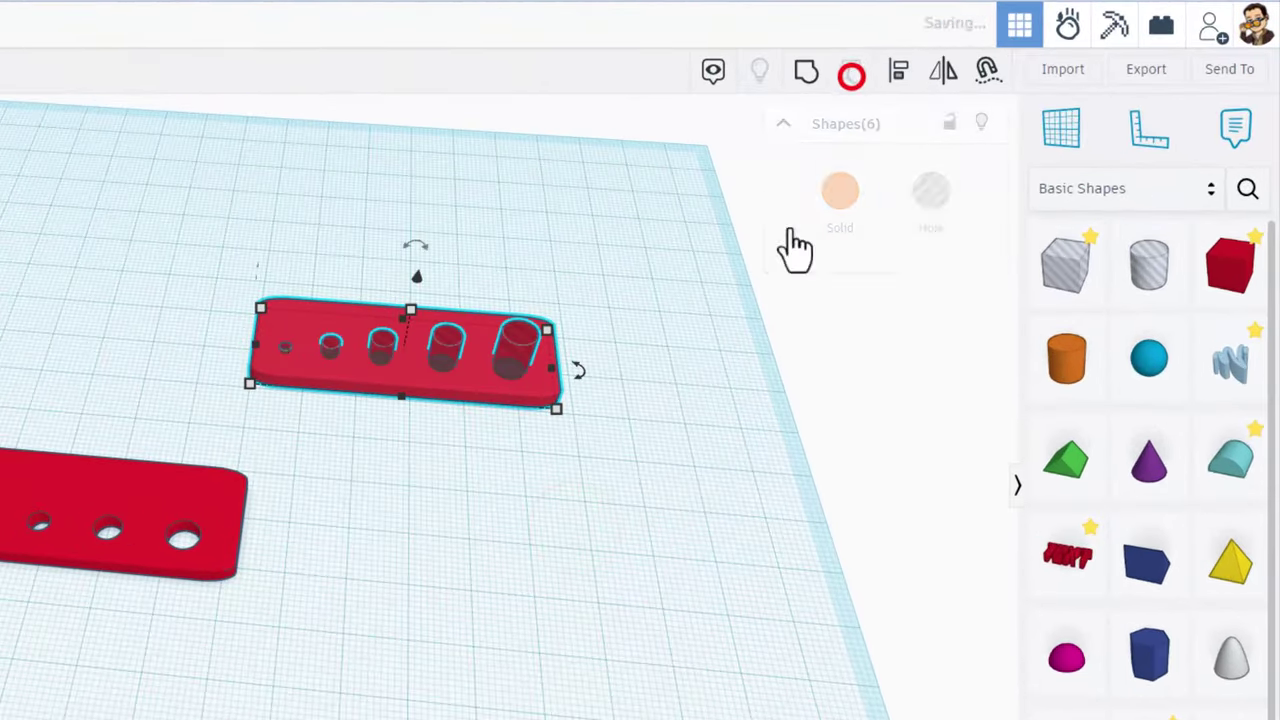
click(622, 448)
click(463, 376)
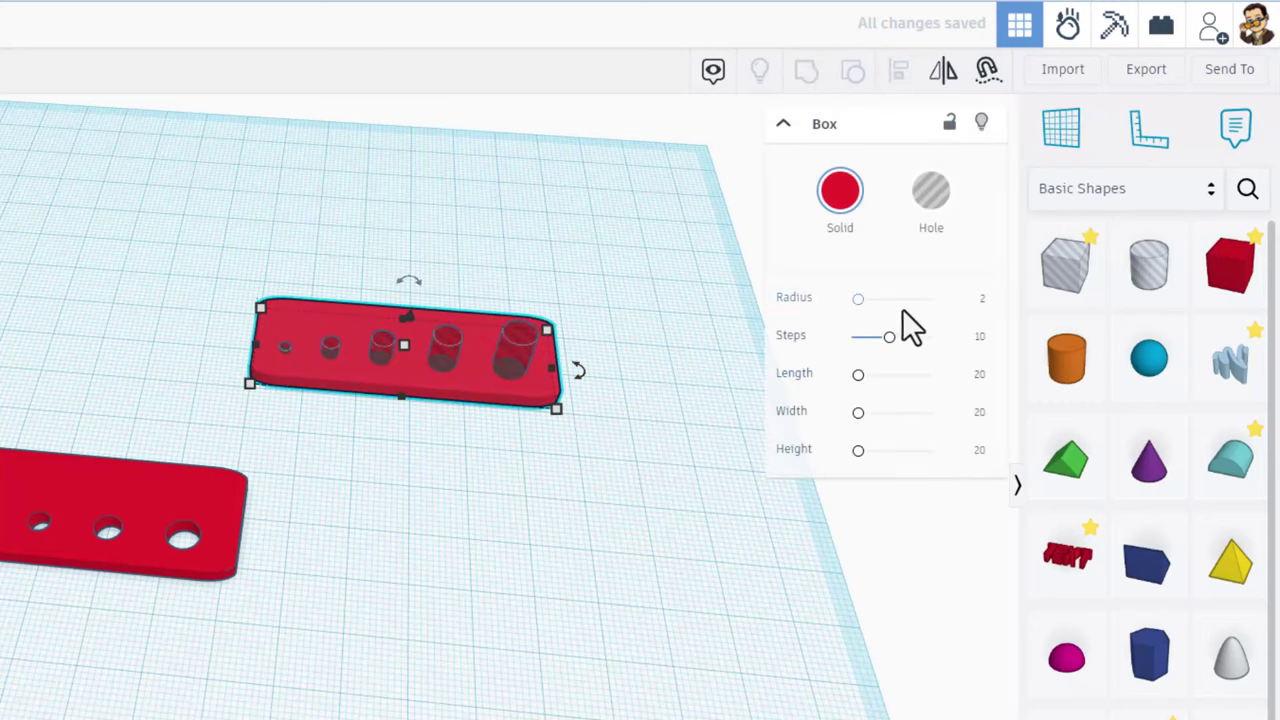
click(985, 302)
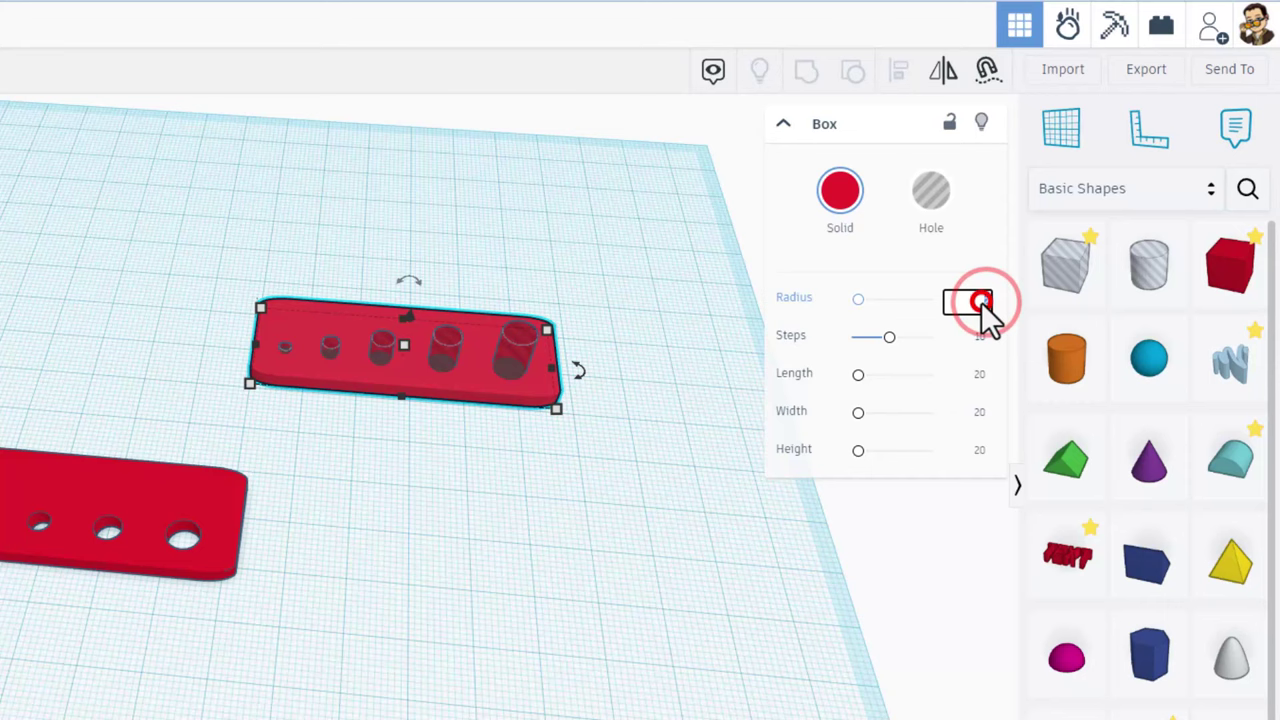
key(Return)
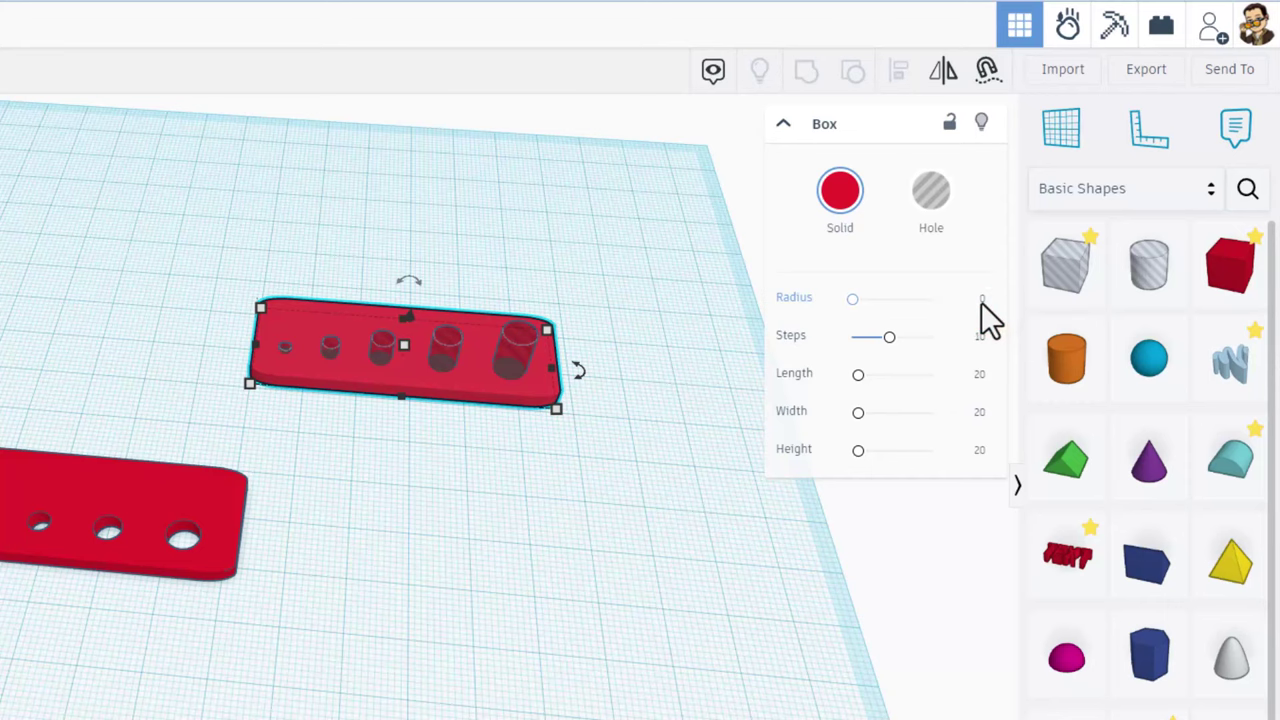
Regroup the square box with its five holes so they cut.
click(381, 450)
drag(225, 303, 560, 430)
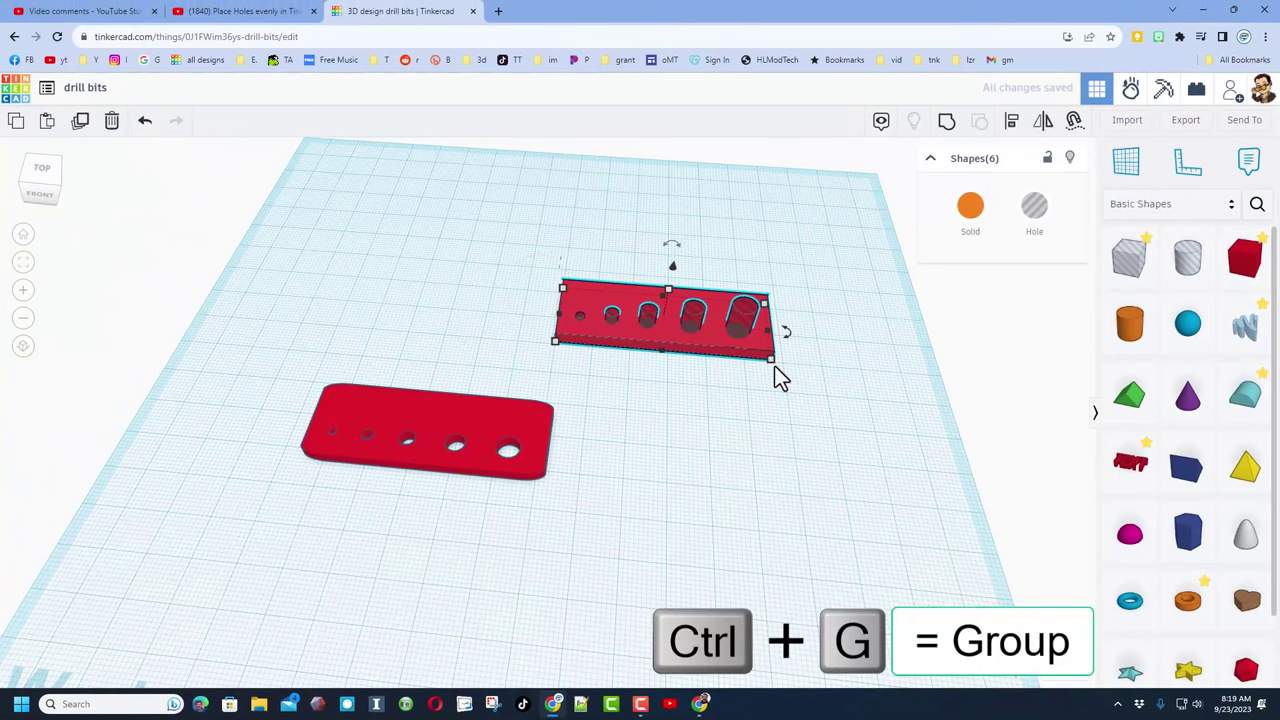
key(ctrl+g)
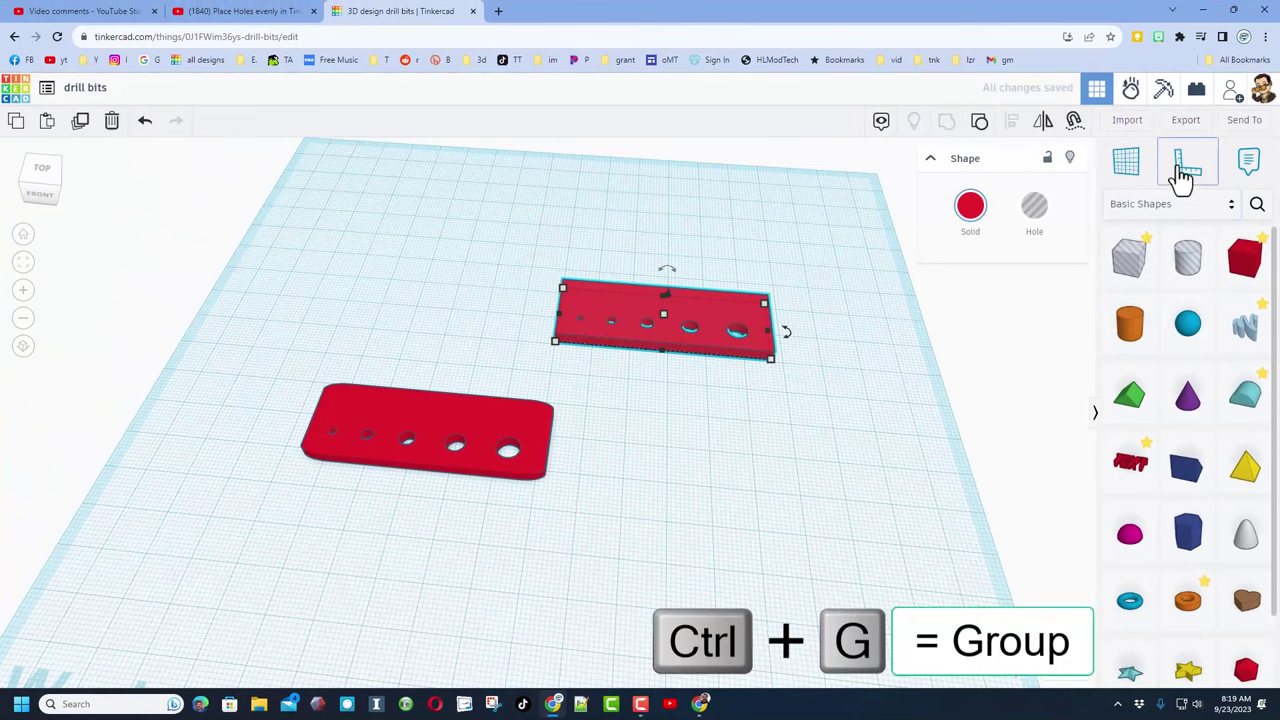
Send the square-cornered plate to Autodesk Fusion 360 and open it in the local desktop app.
click(1245, 120)
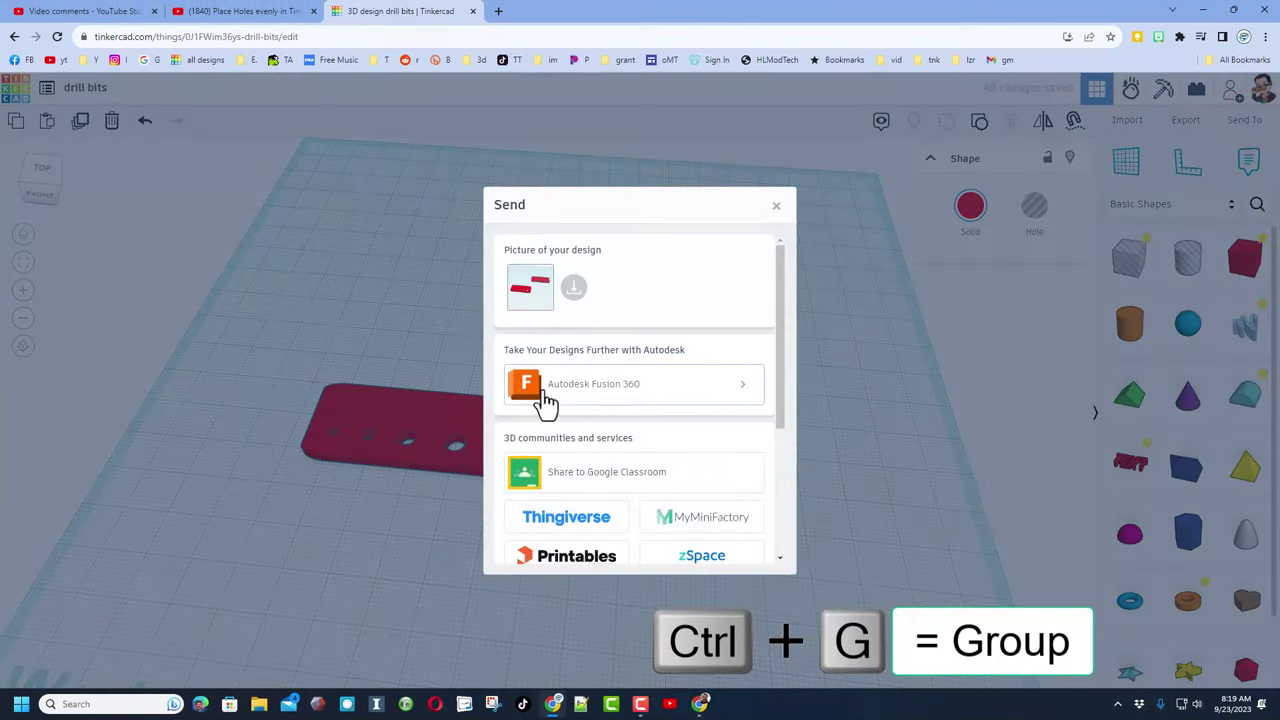
click(574, 390)
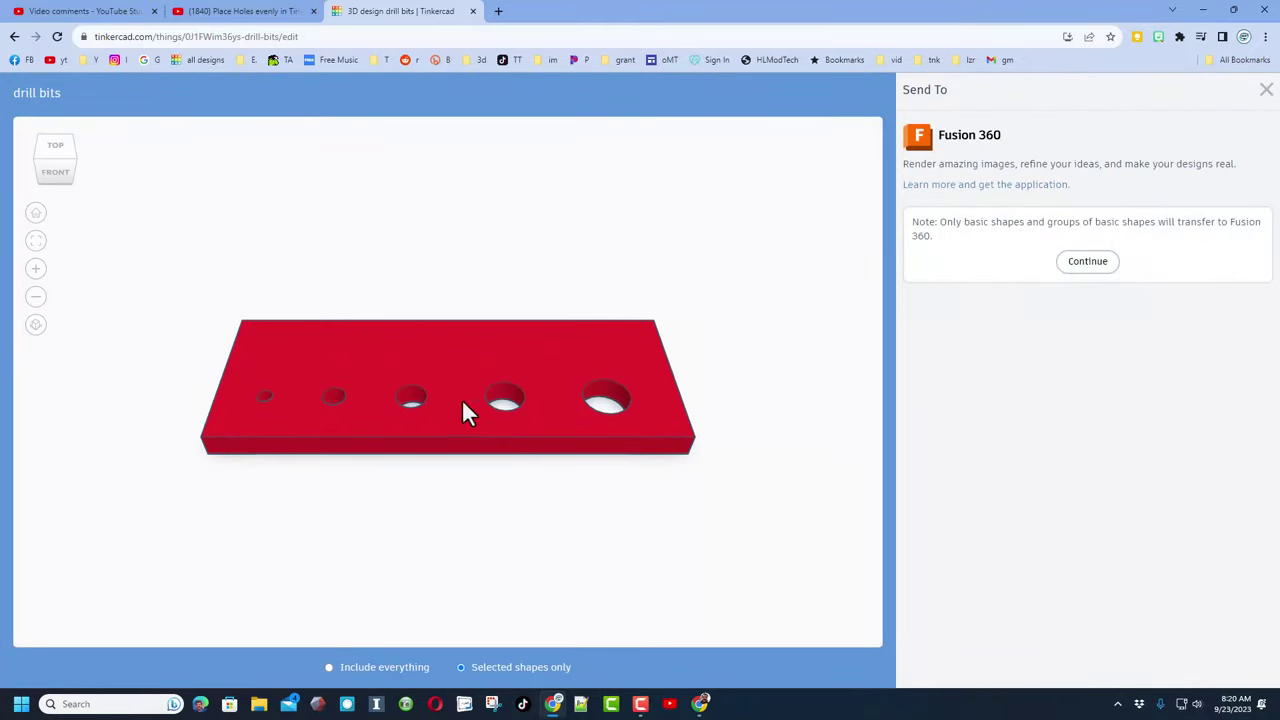
click(1088, 263)
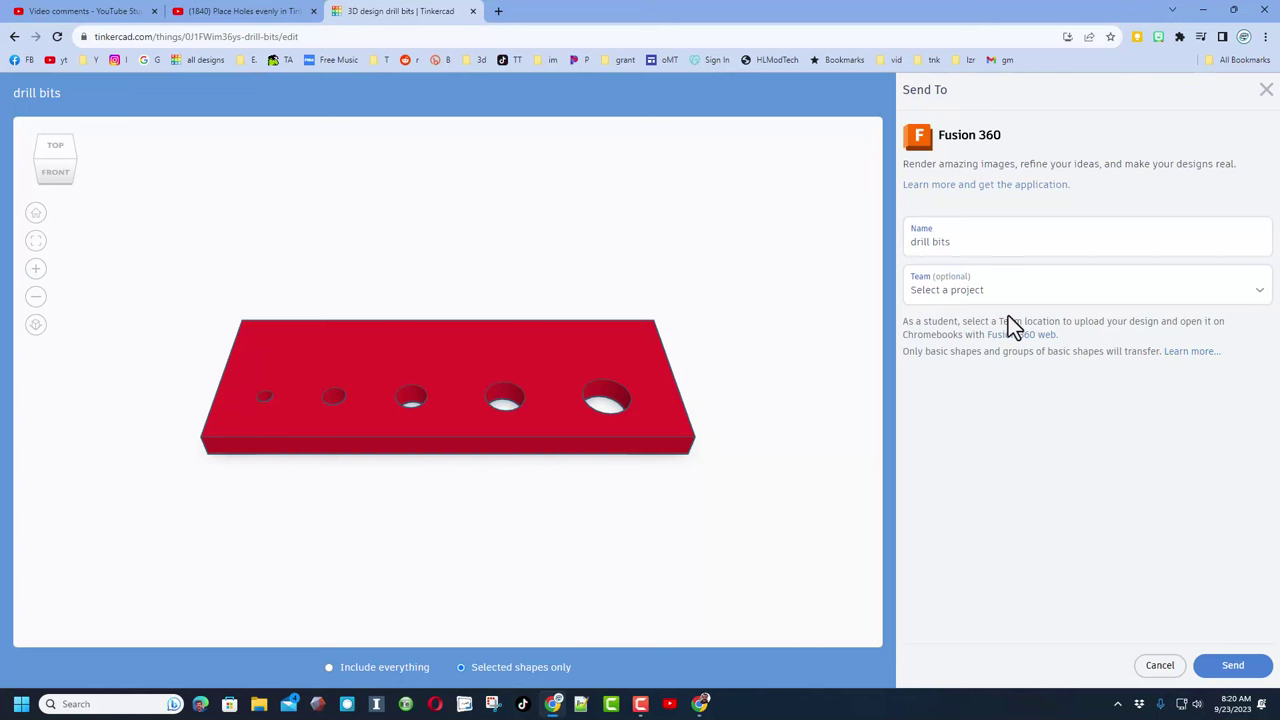
click(1221, 668)
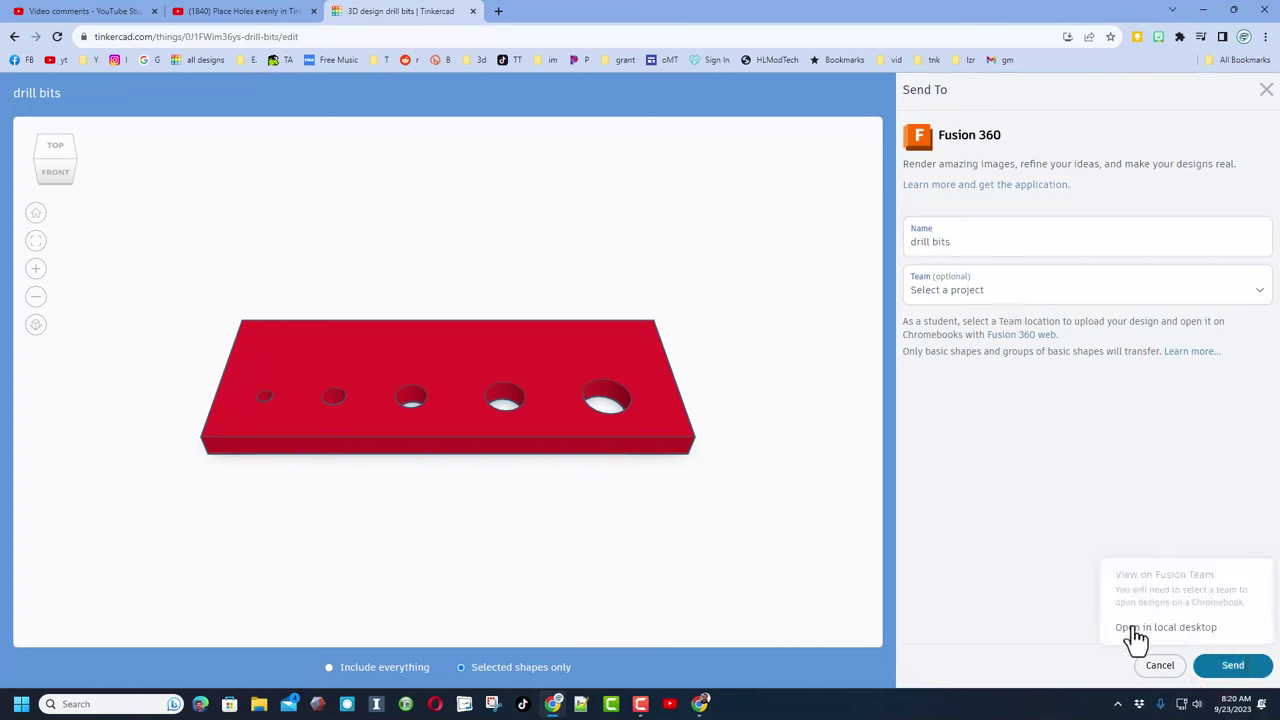
click(1166, 628)
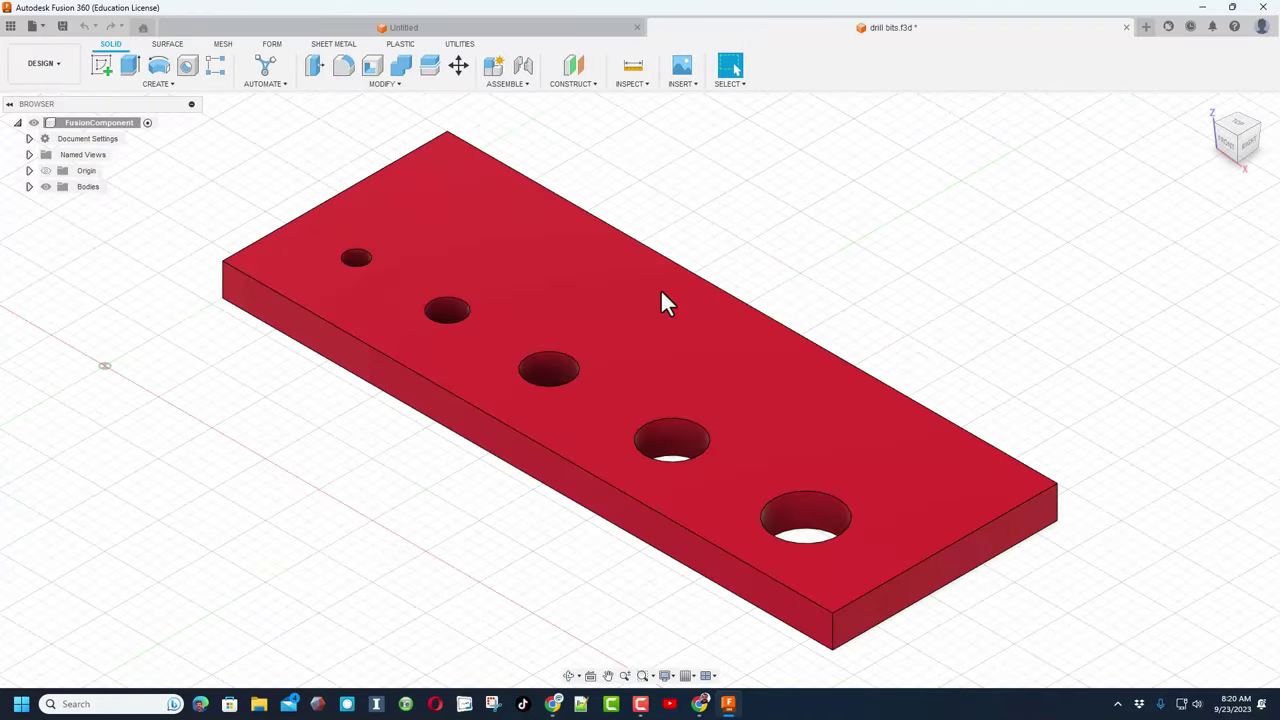
Orbit the loaded drill bits plate to inspect it, then open the account menu.
shift+middle_drag(473, 443, 602, 523)
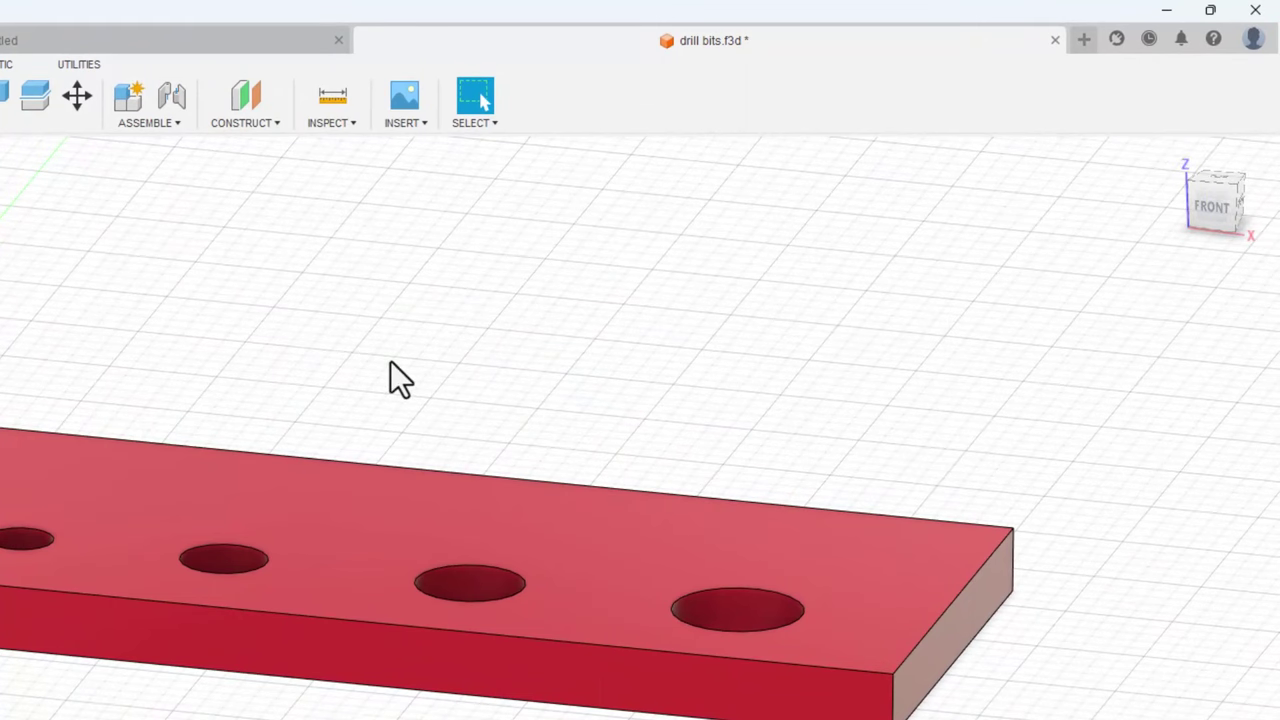
click(1254, 44)
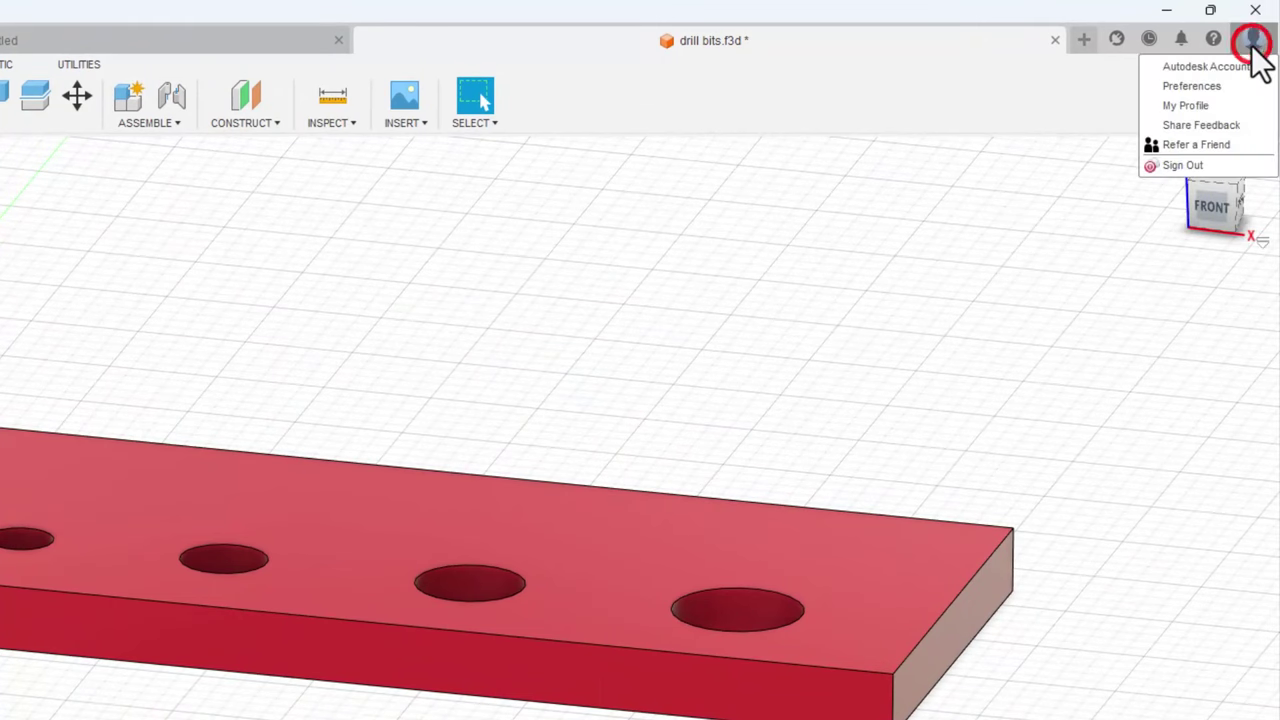
Set the Pan, Zoom, Orbit shortcuts to Tinkercad in Preferences, then orbit the plate.
click(1198, 86)
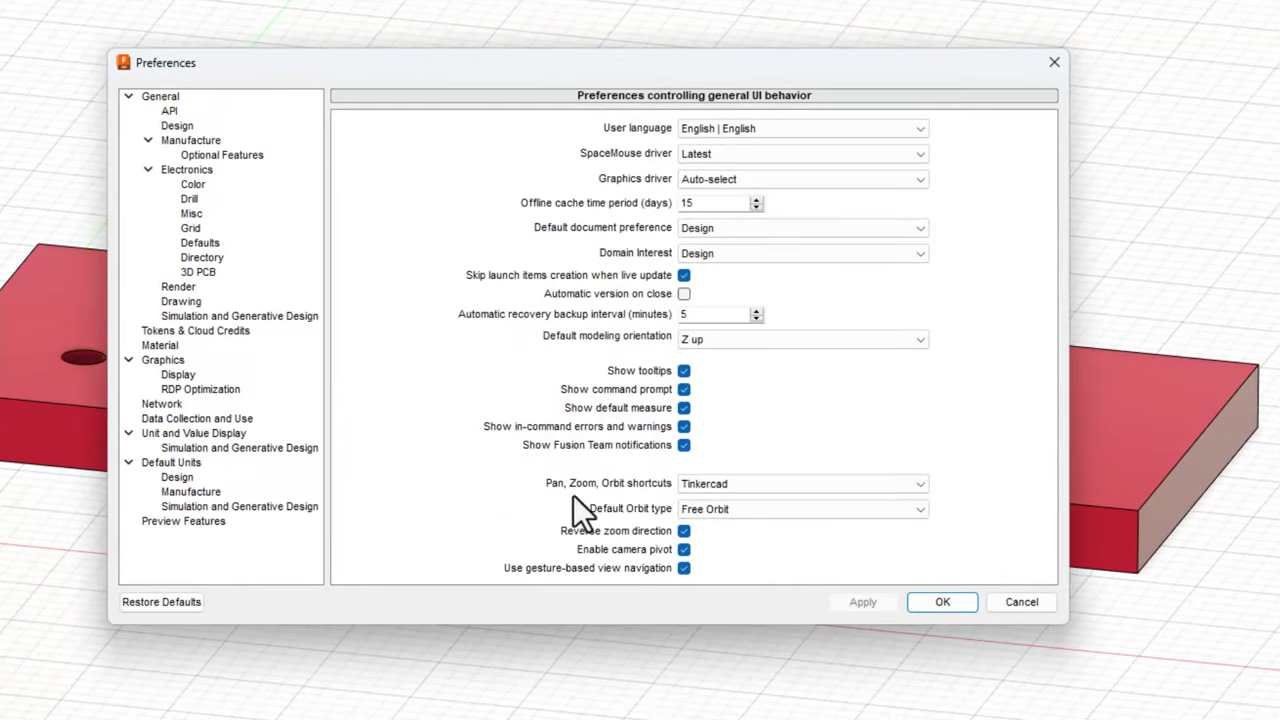
click(689, 486)
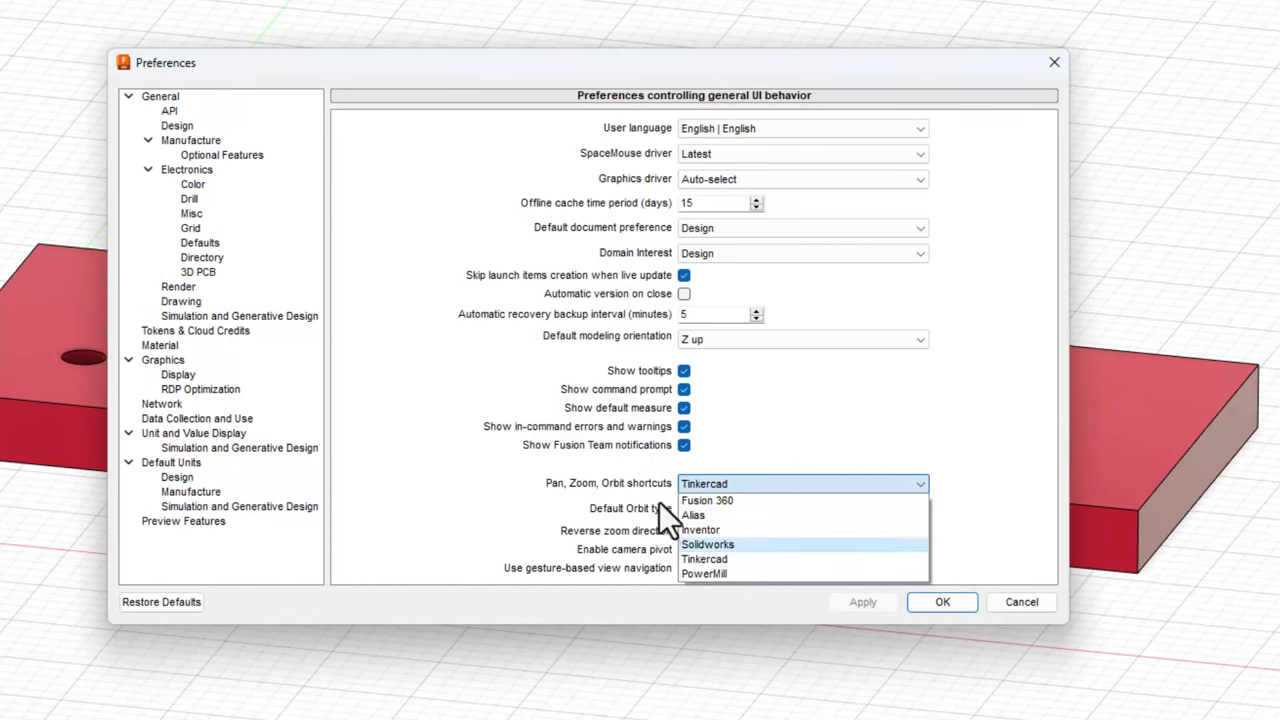
click(495, 502)
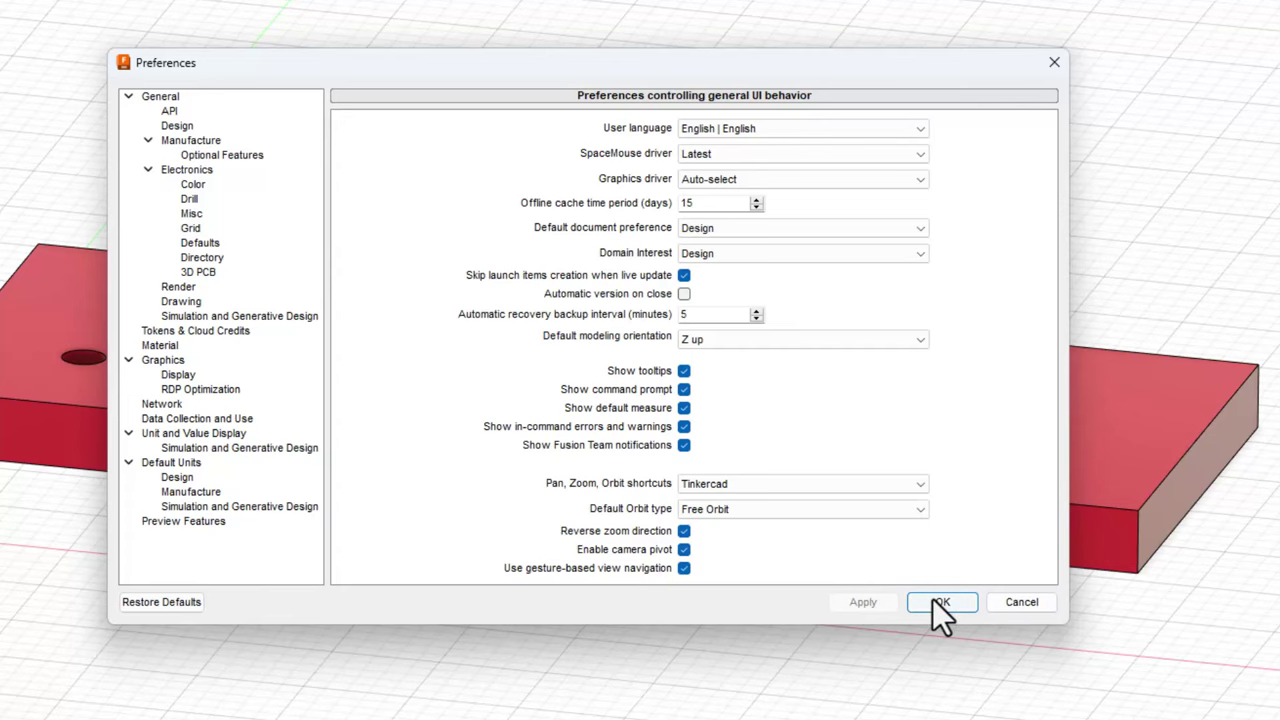
click(940, 602)
right_drag(908, 600, 667, 458)
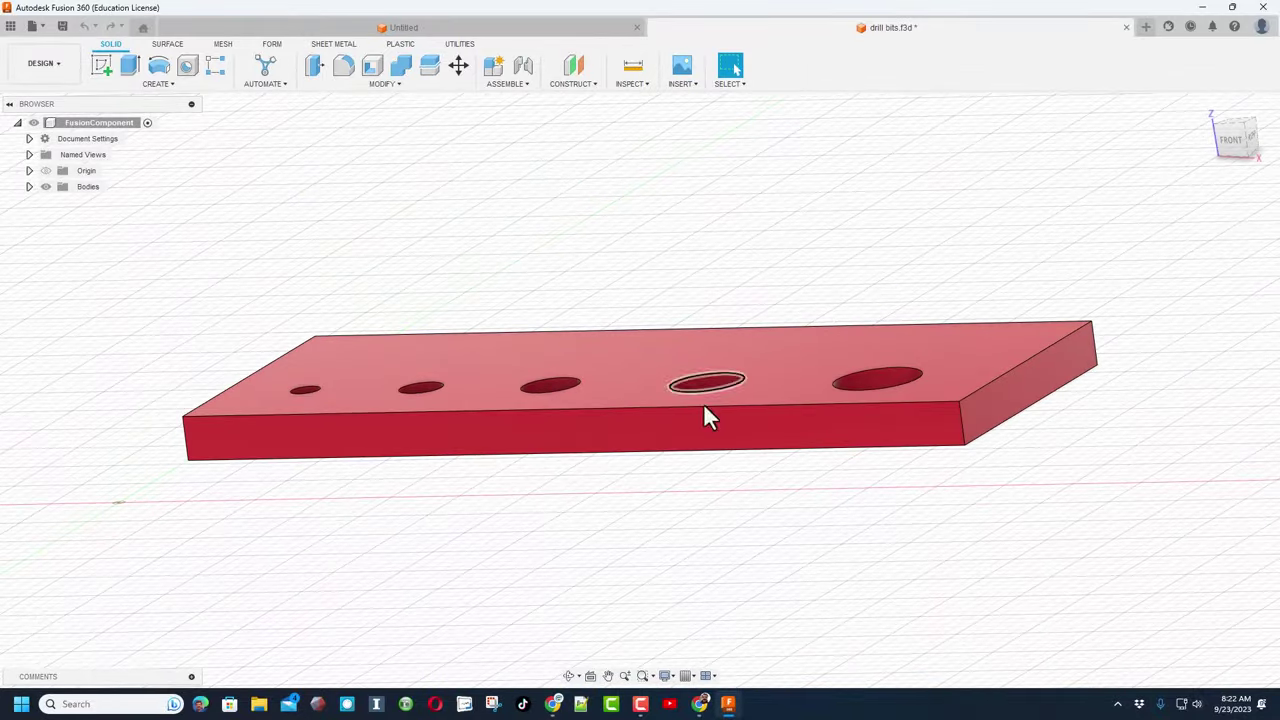
shift+middle_drag(665, 455, 586, 477)
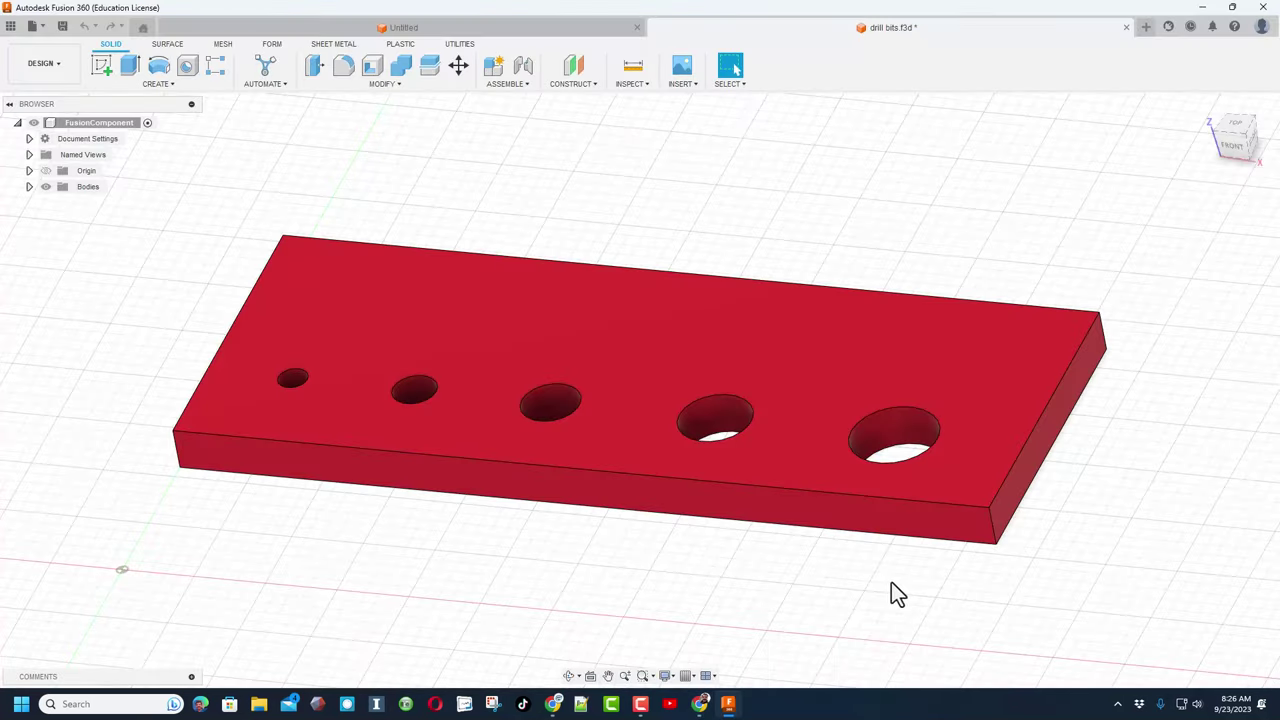
Orbit the red drill-bit plate to a new viewing angle.
mouse_move(891, 591)
shift+middle_down()
mouse_move(849, 563)
mouse_move(881, 572)
shift+middle_up()
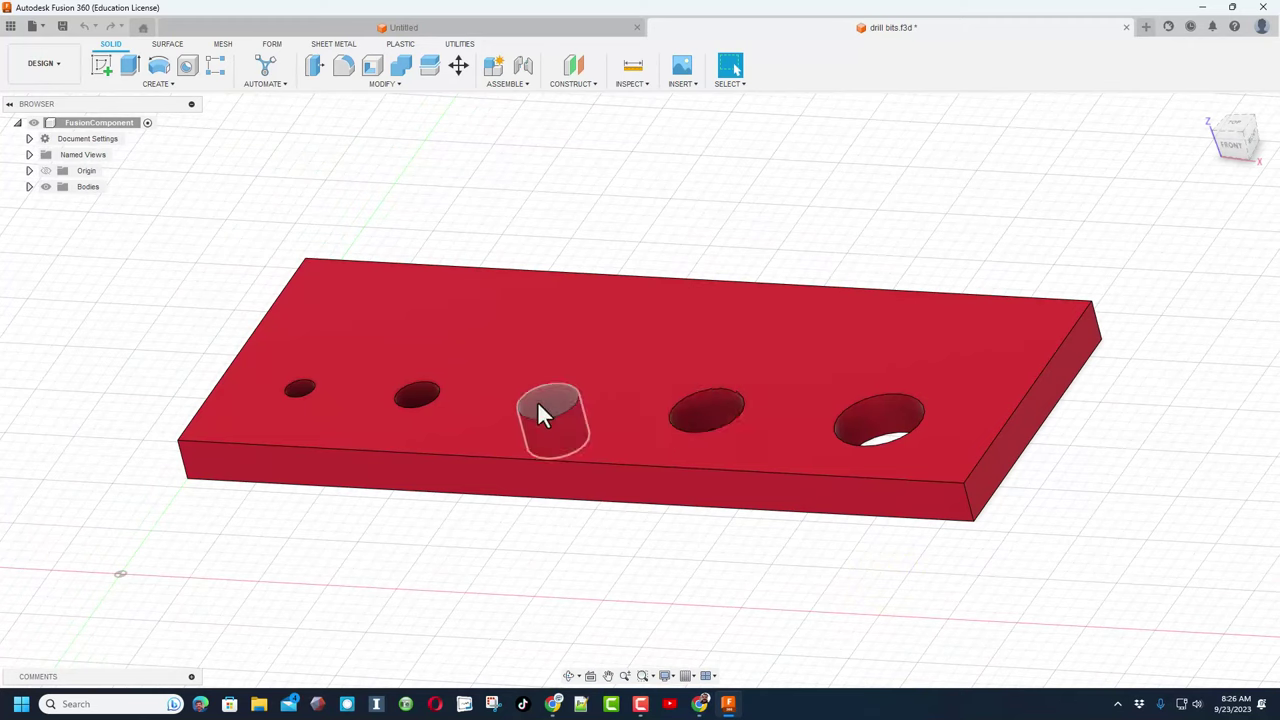
Fillet the plate's four top outer edges with a 2 mm radius.
key(f)
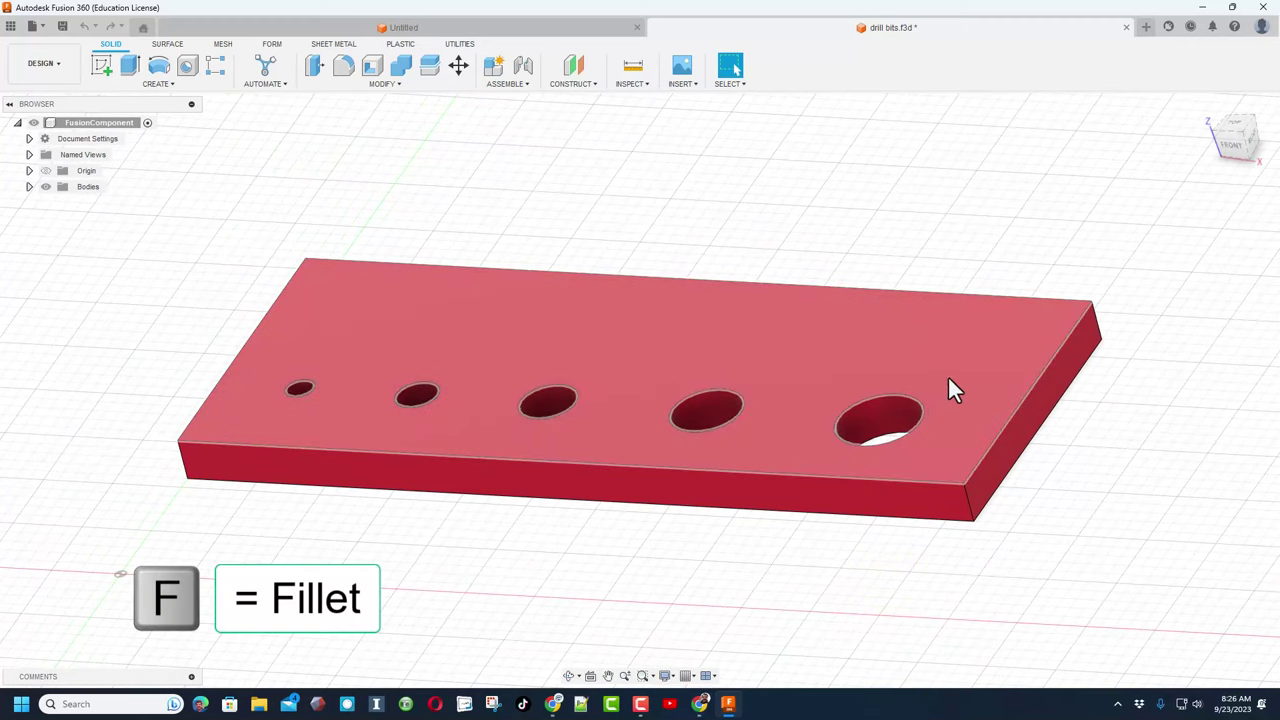
key(f)
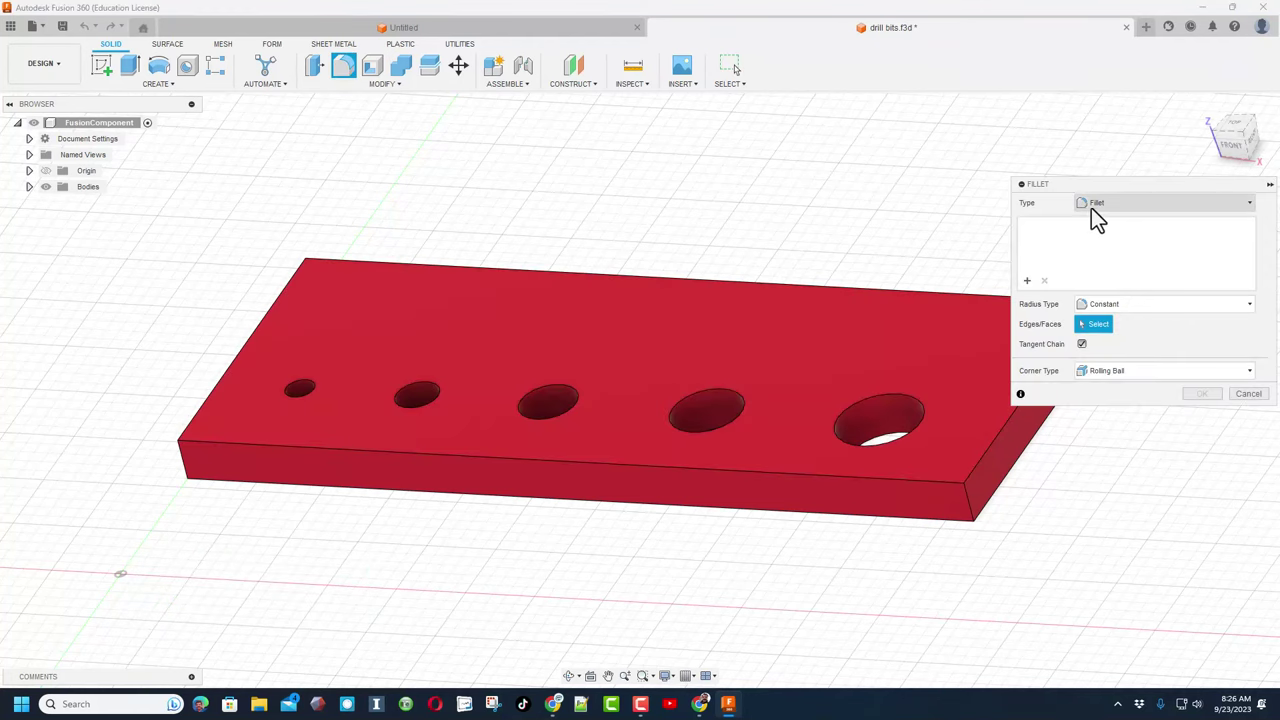
click(759, 478)
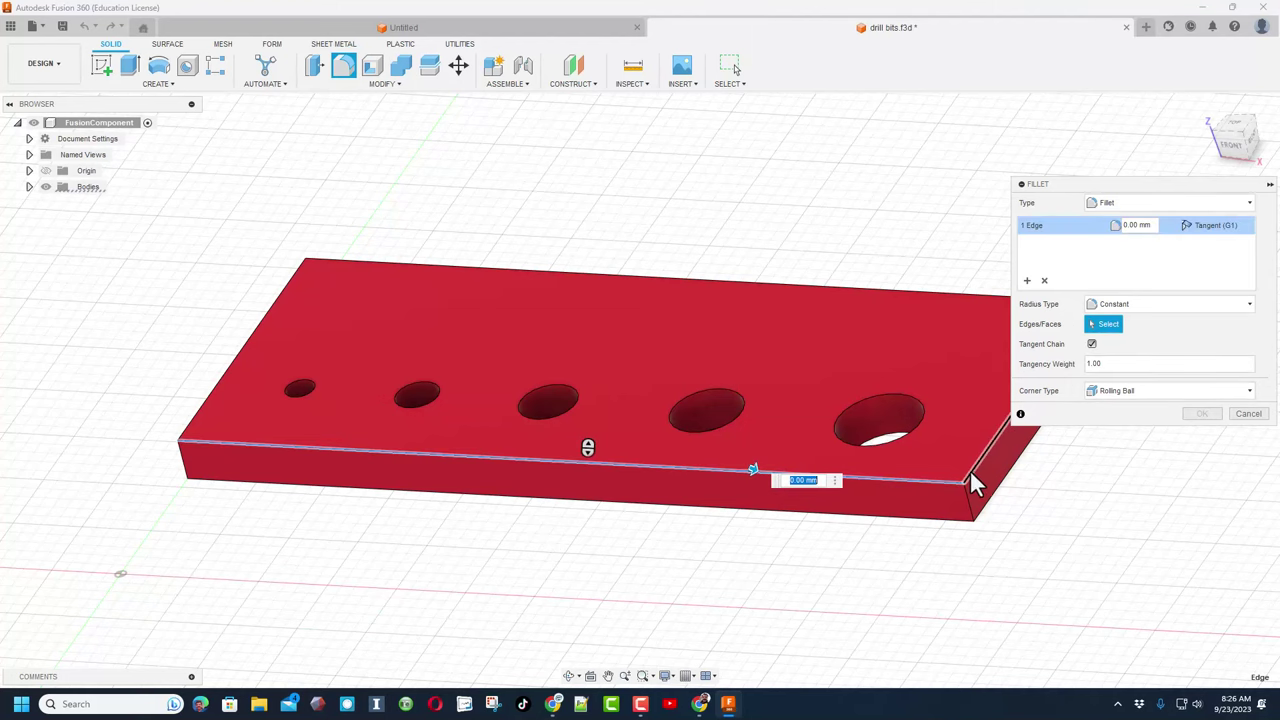
click(978, 484)
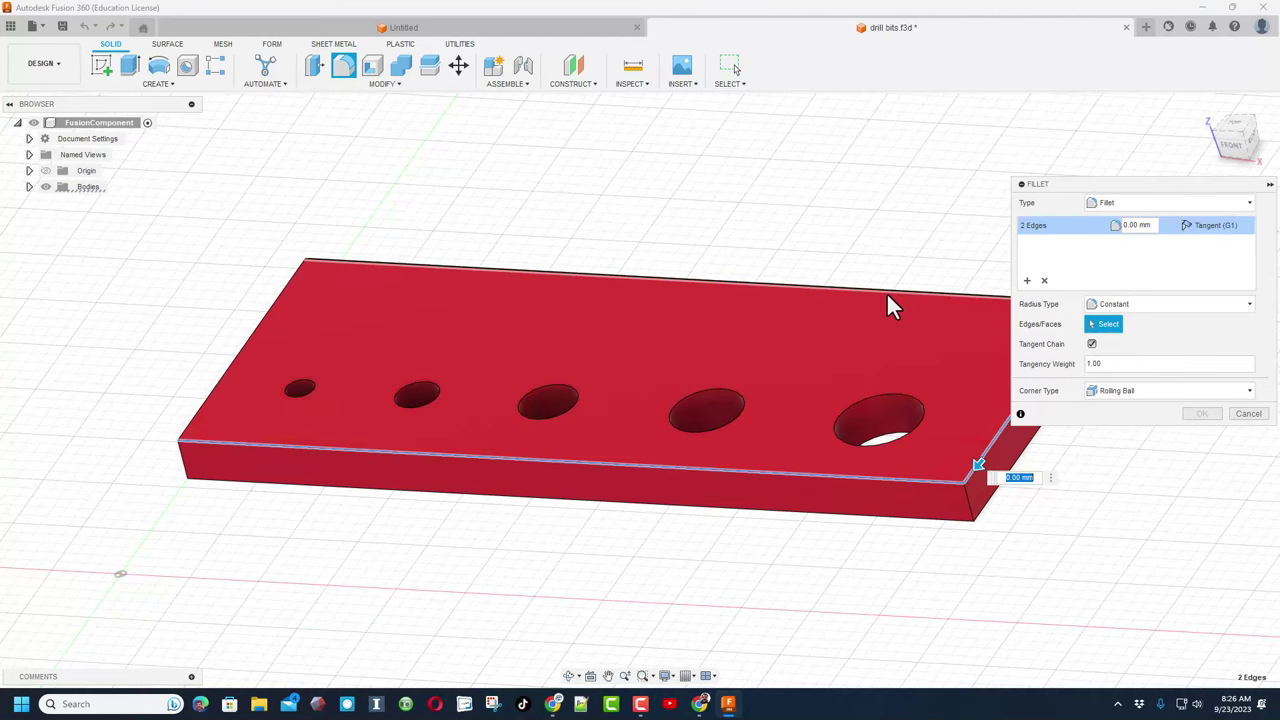
click(891, 291)
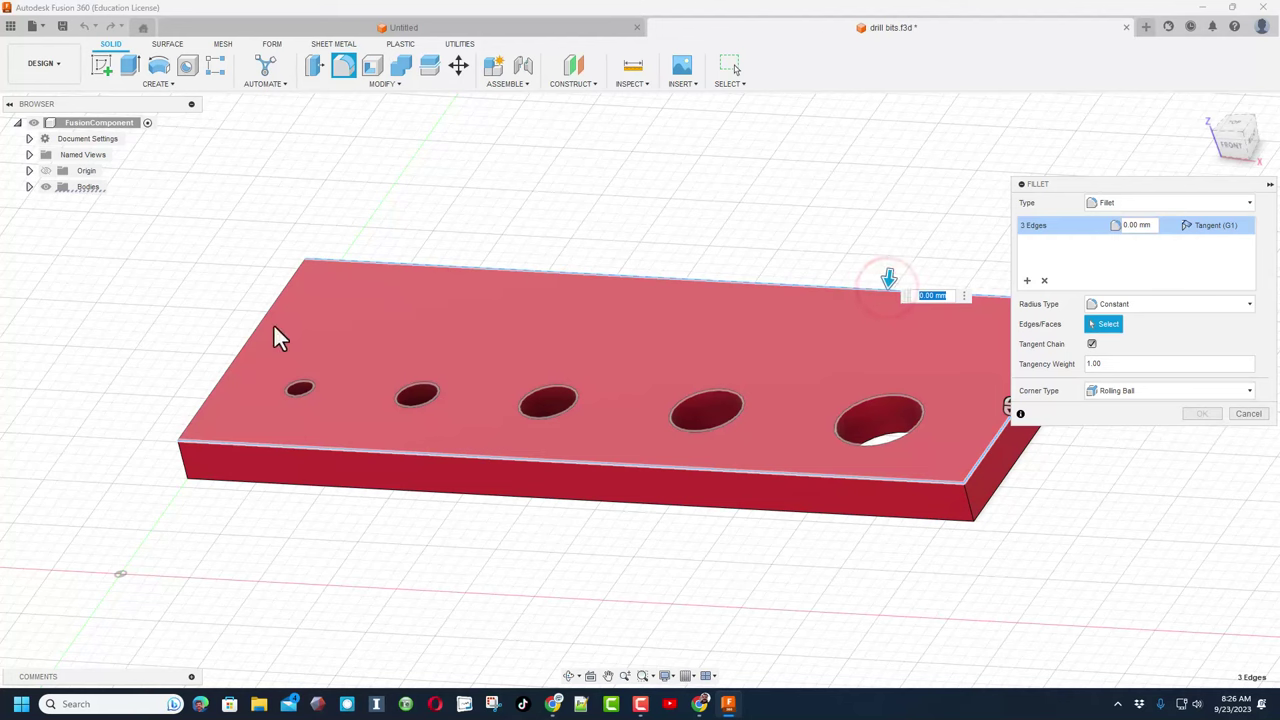
click(258, 337)
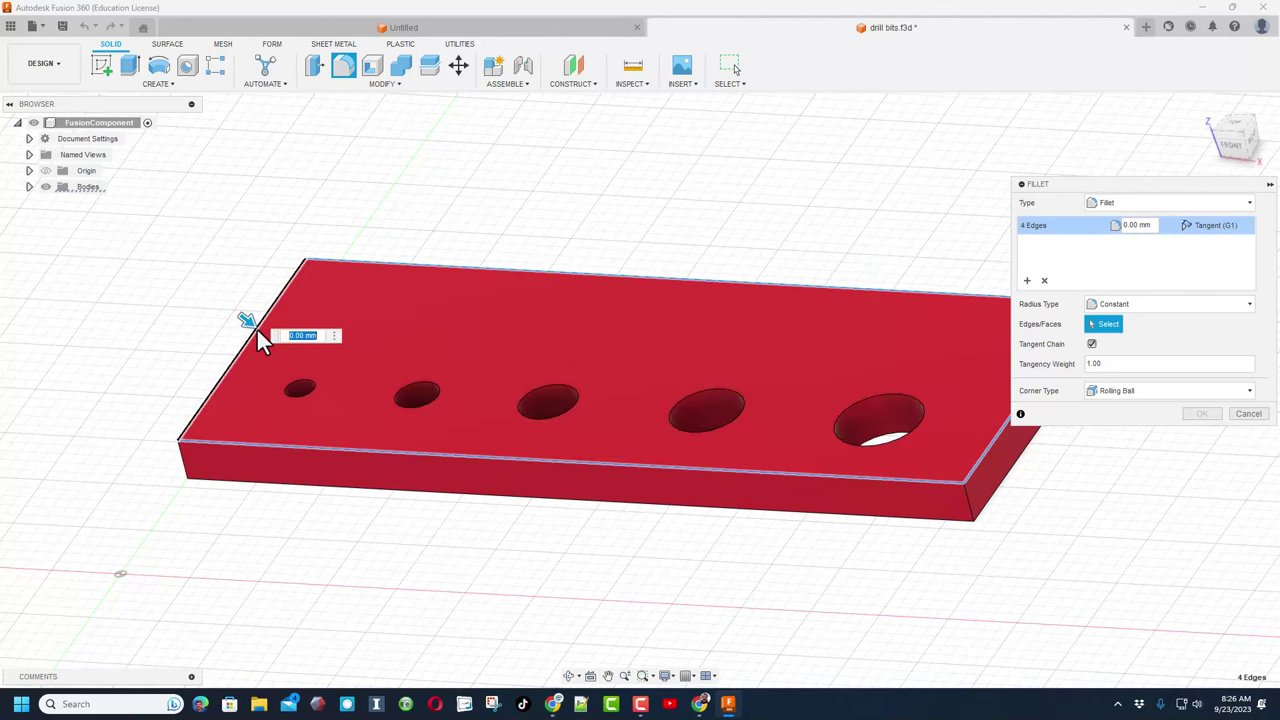
text(2)
key(Return)
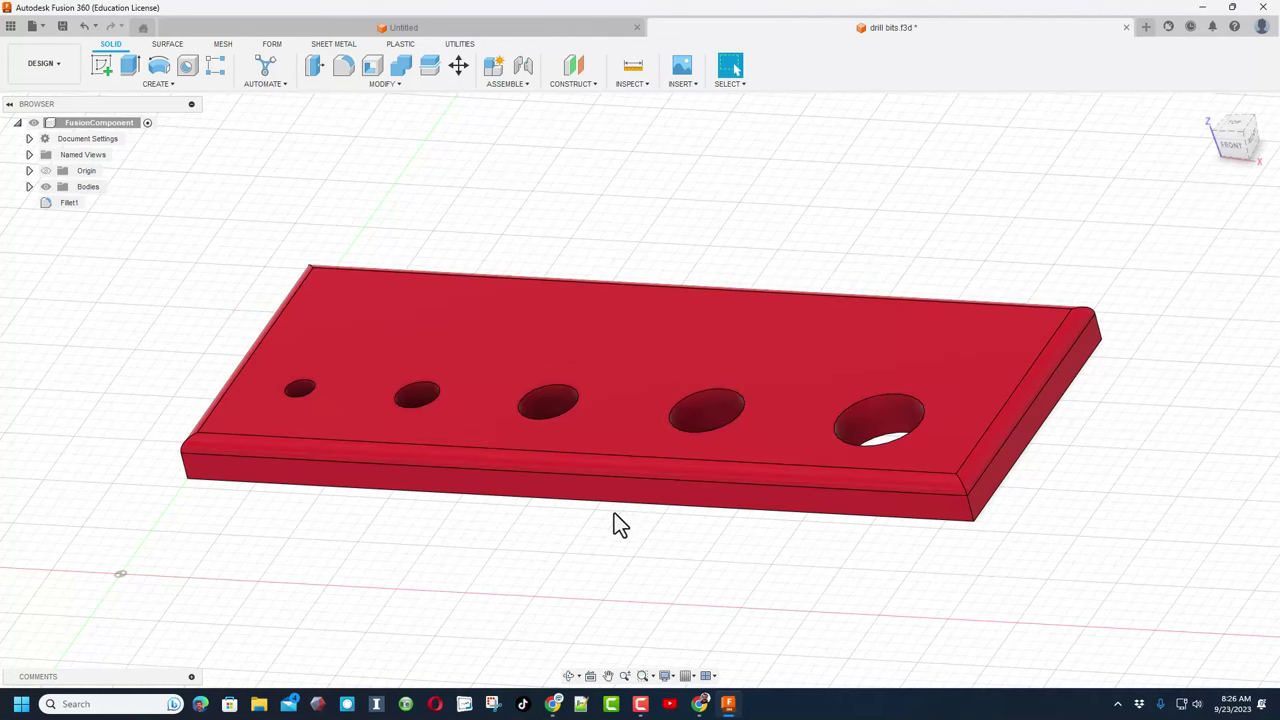
Fillet the top rims of all five holes with a 1 mm radius.
mouse_move(583, 540)
shift+middle_down()
mouse_move(506, 540)
mouse_move(566, 535)
shift+middle_up()
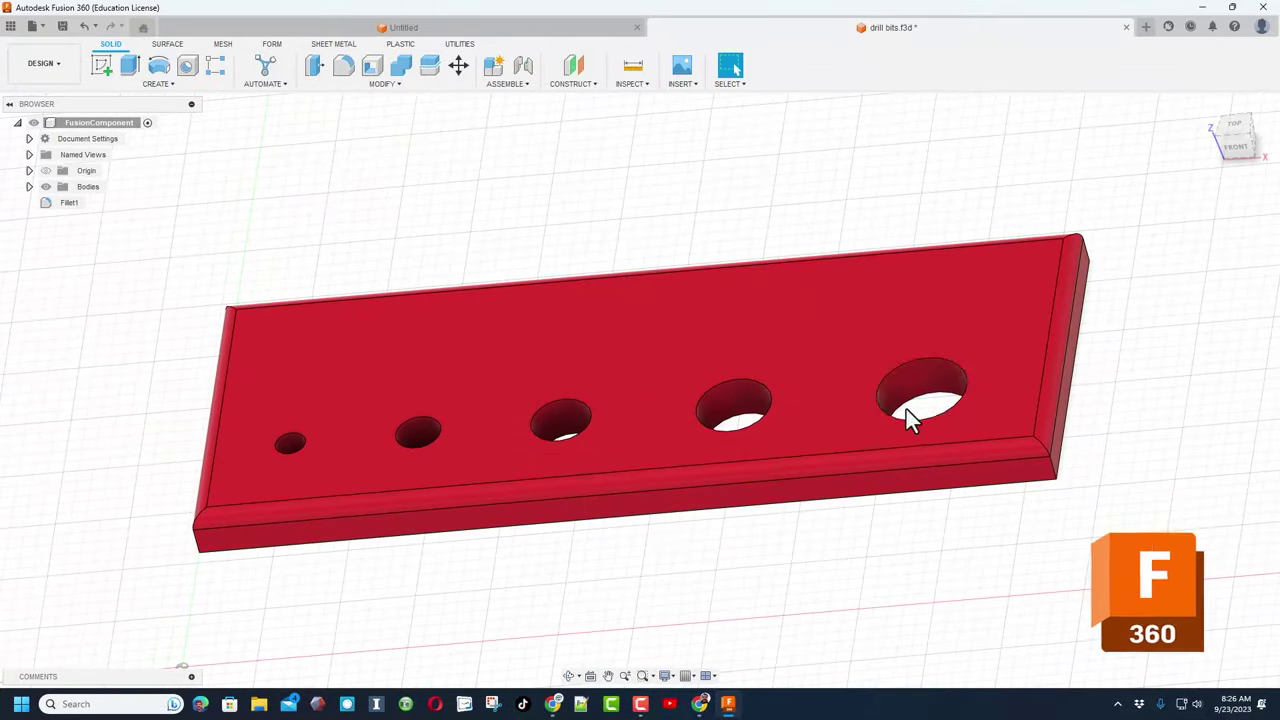
key(f)
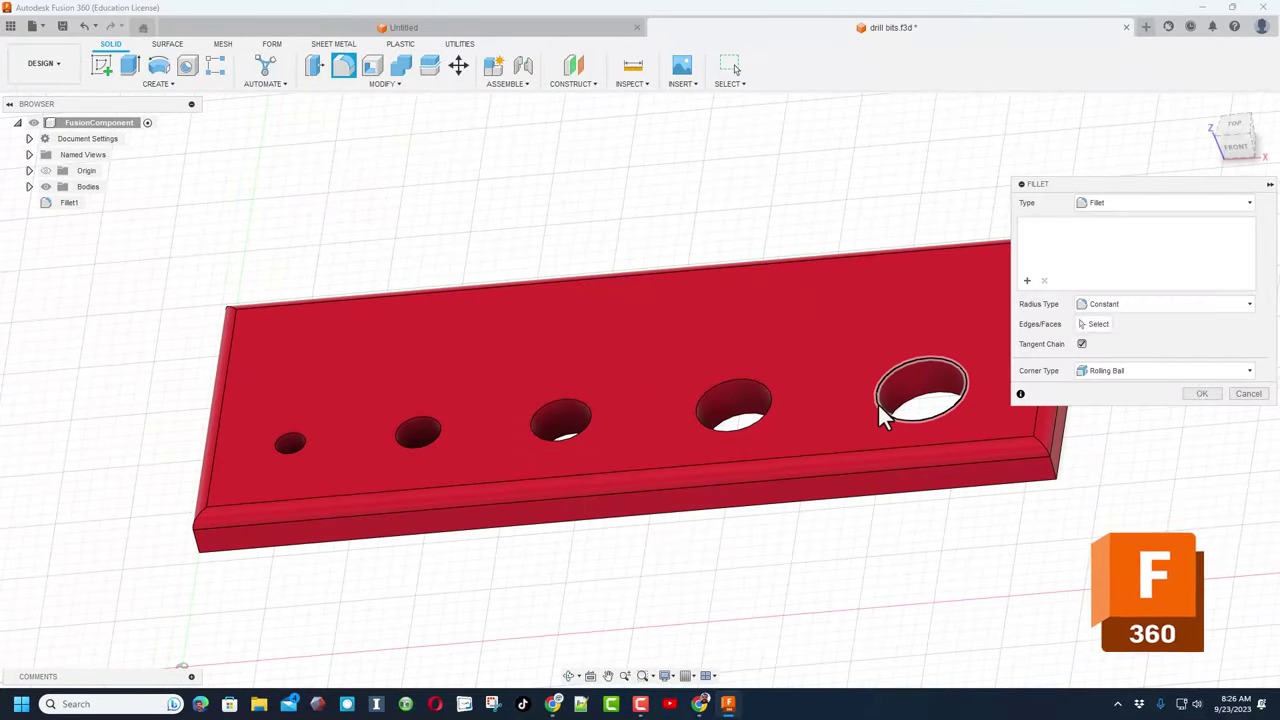
click(879, 405)
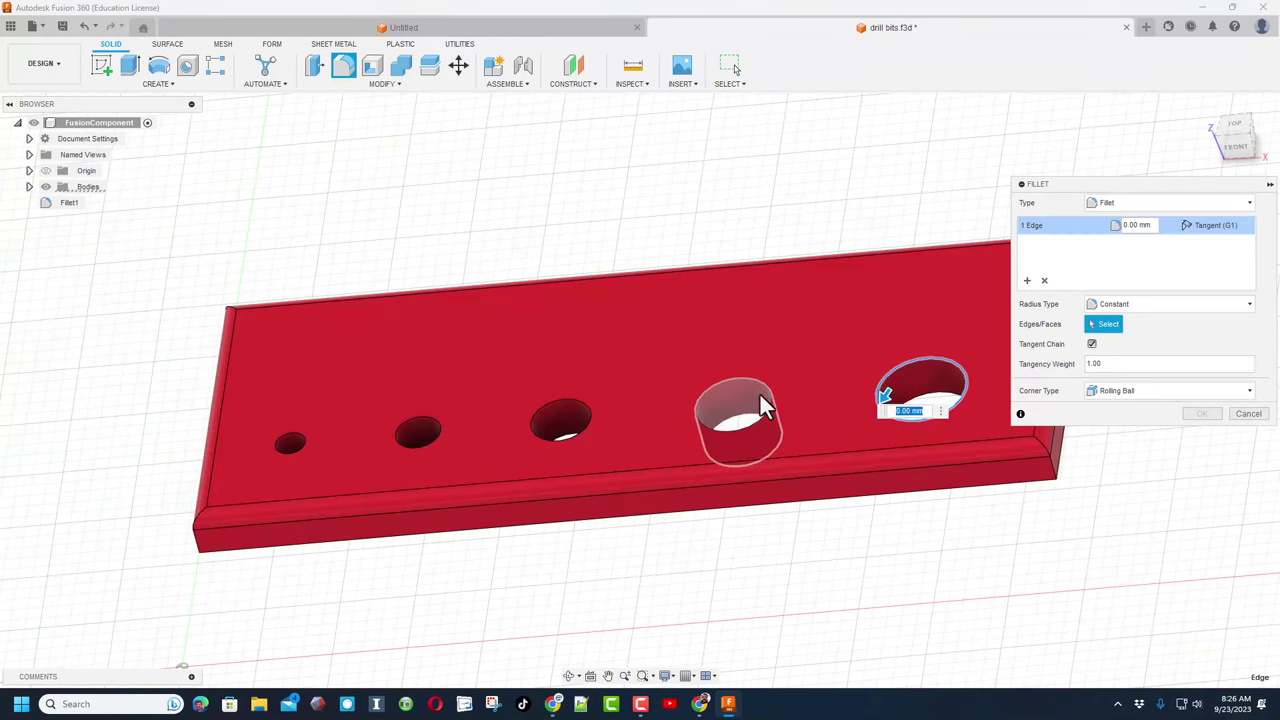
click(767, 412)
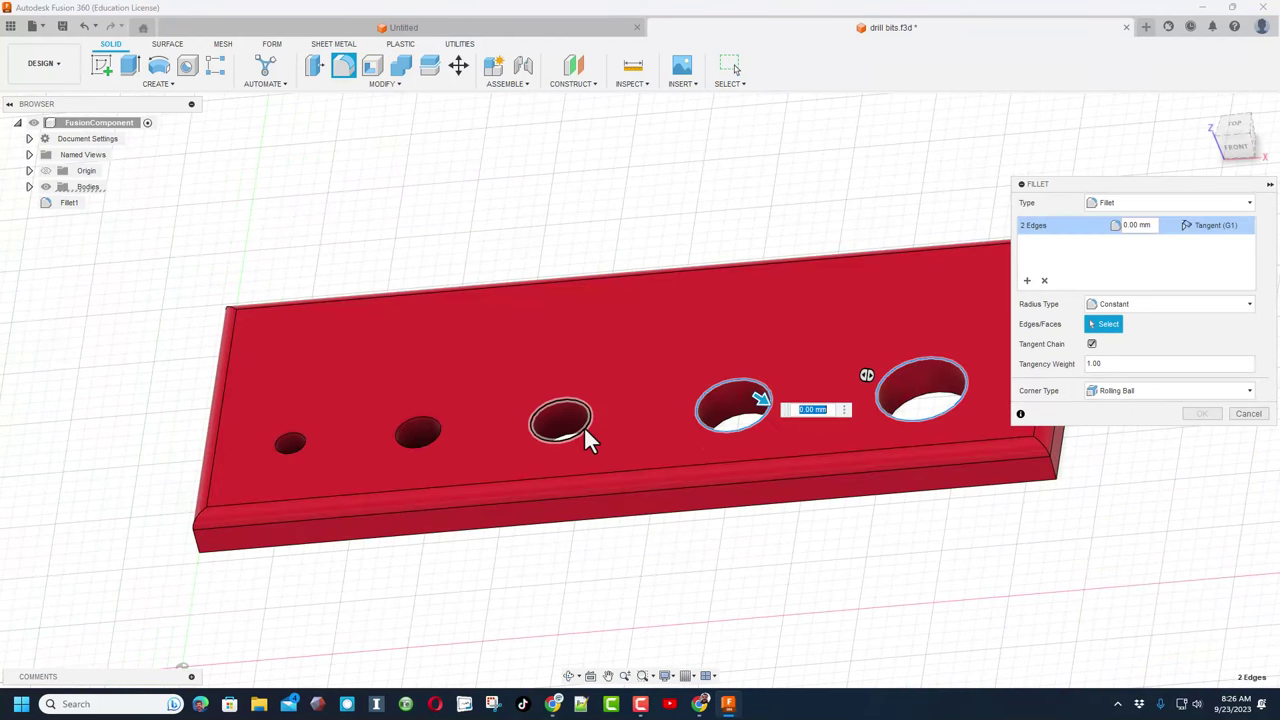
click(563, 437)
click(432, 447)
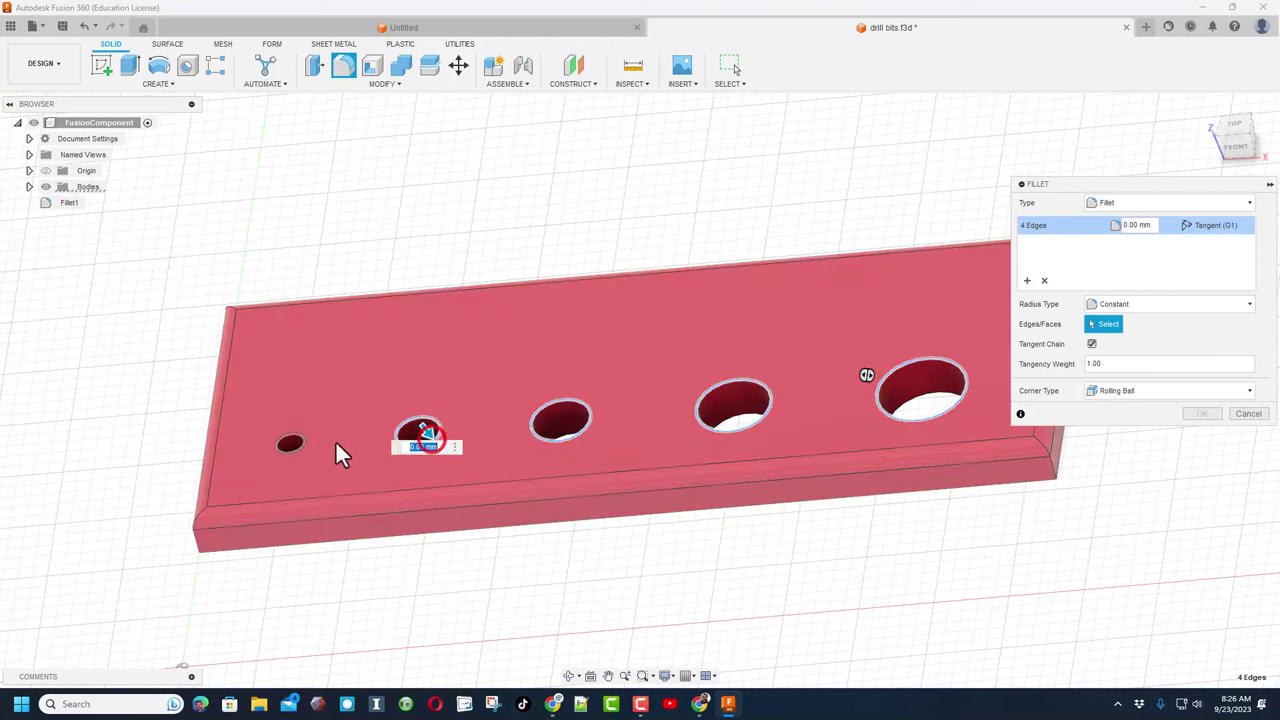
click(290, 452)
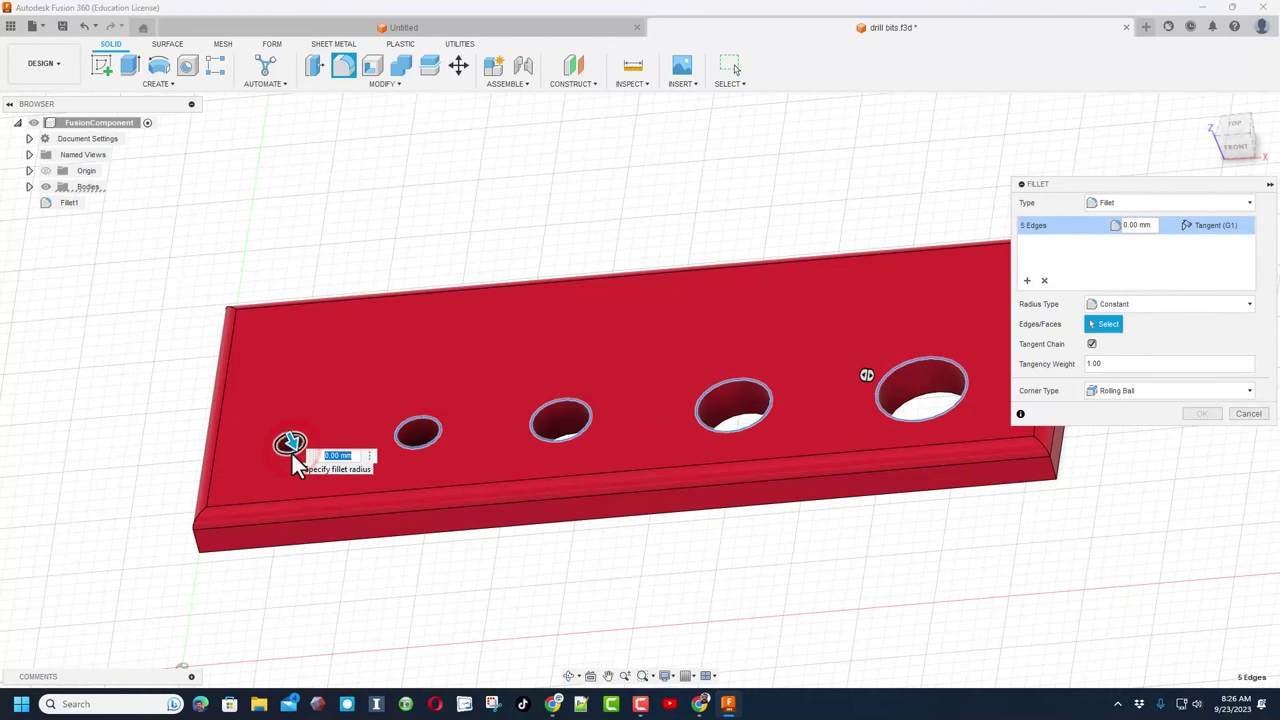
text(1)
key(Return)
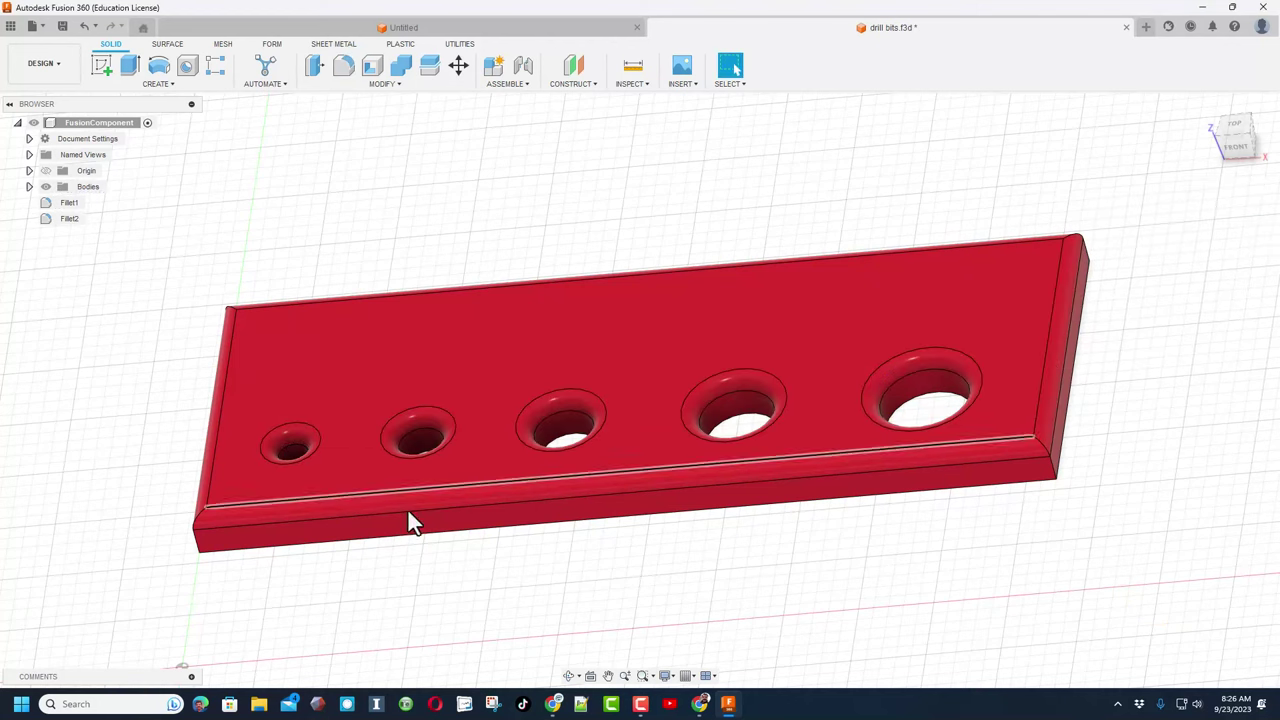
shift+middle_drag(798, 589, 753, 516)
Start an underside fillet on the plate's four bottom outer edges.
key(Escape)
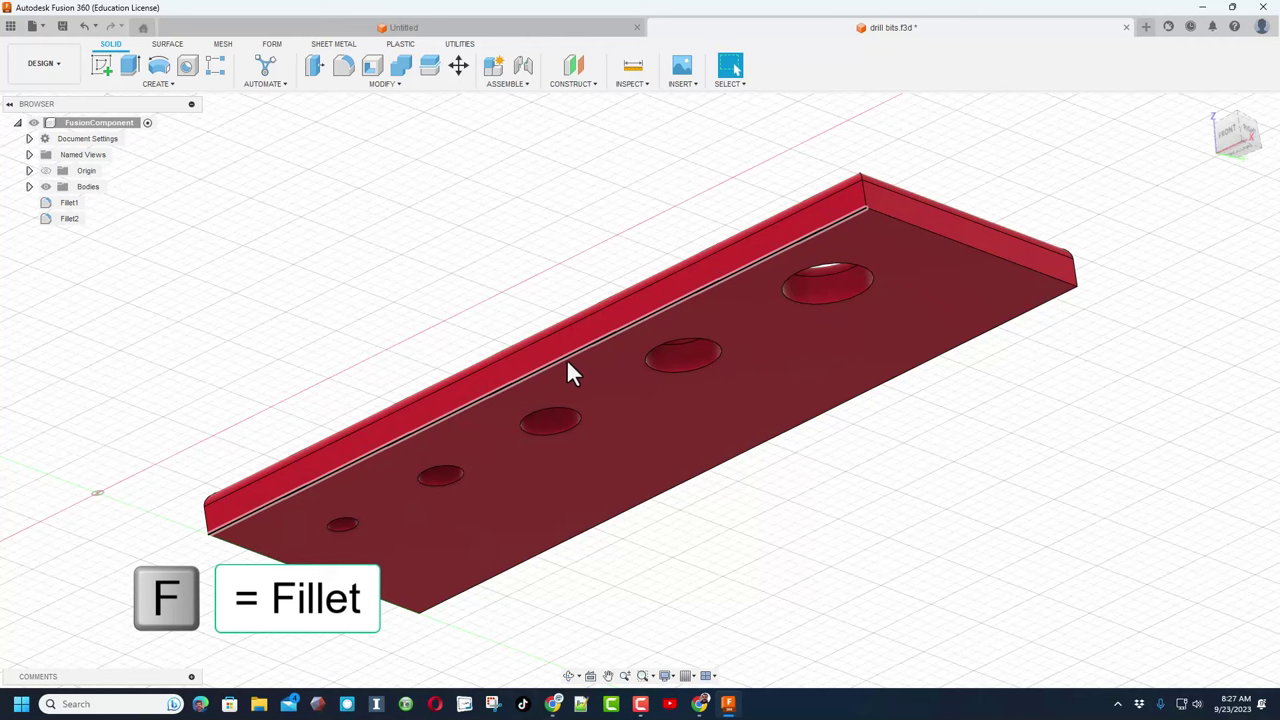
key(f)
click(574, 352)
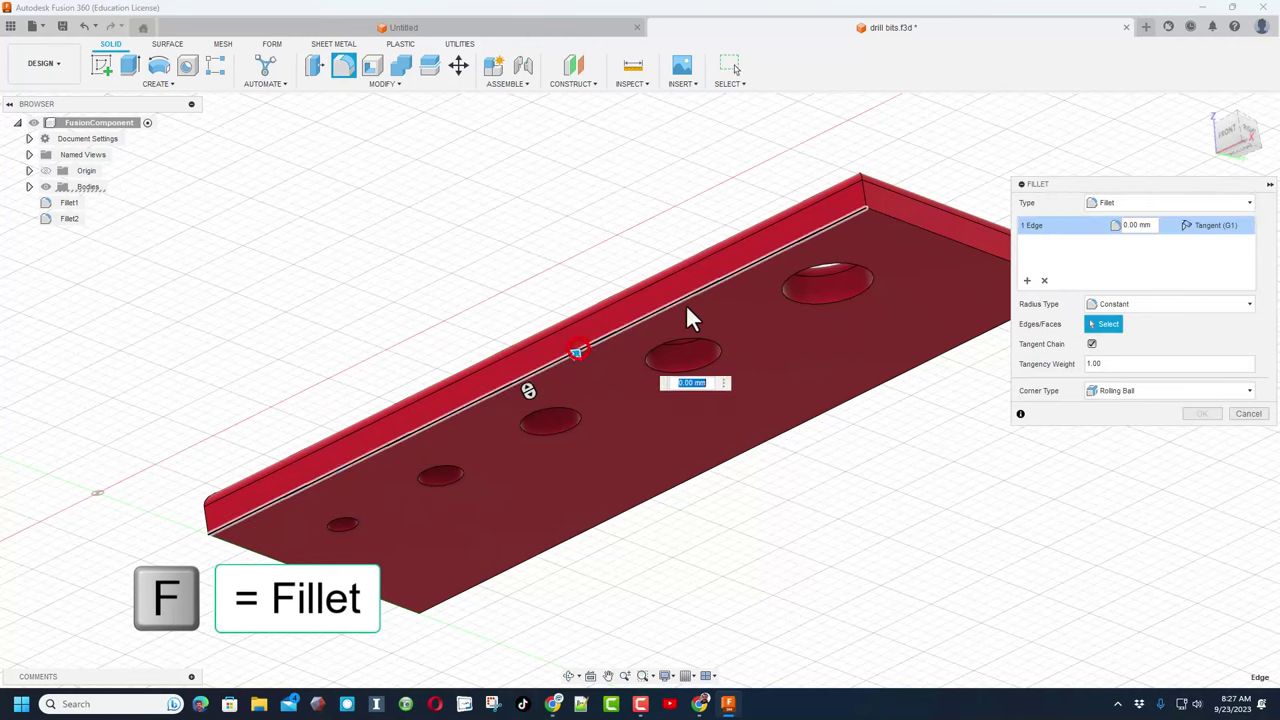
click(893, 232)
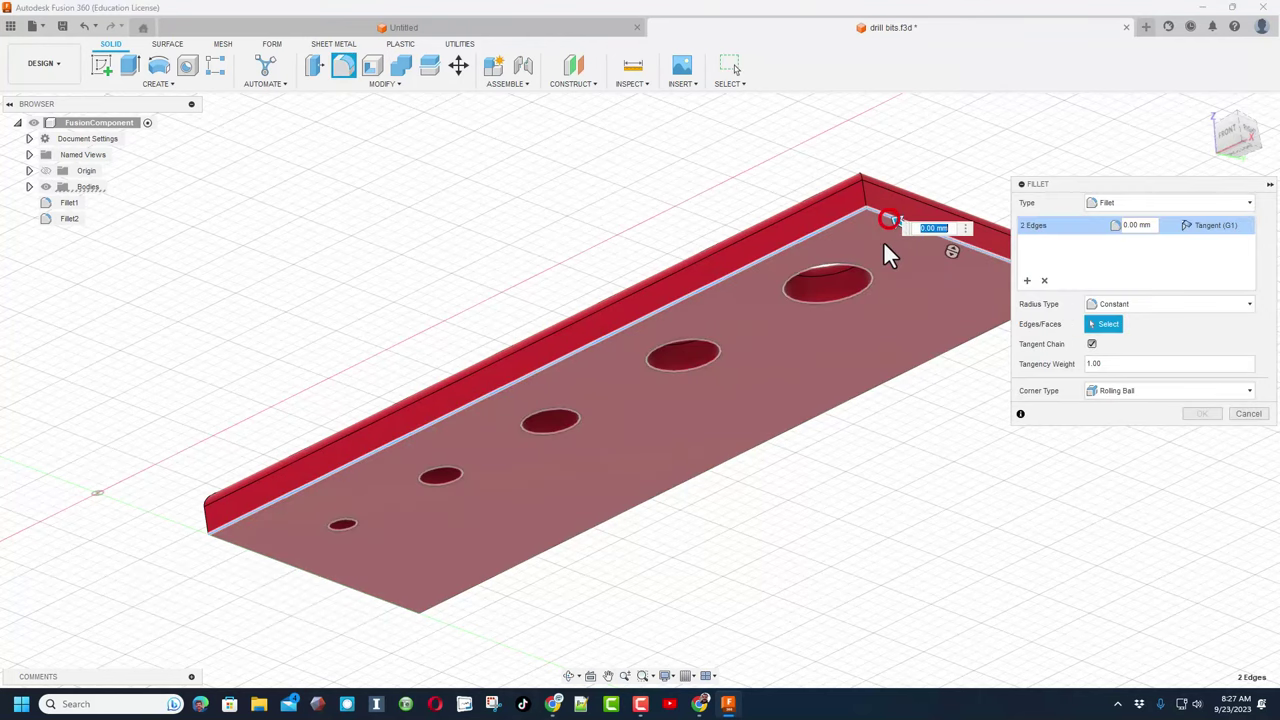
click(907, 376)
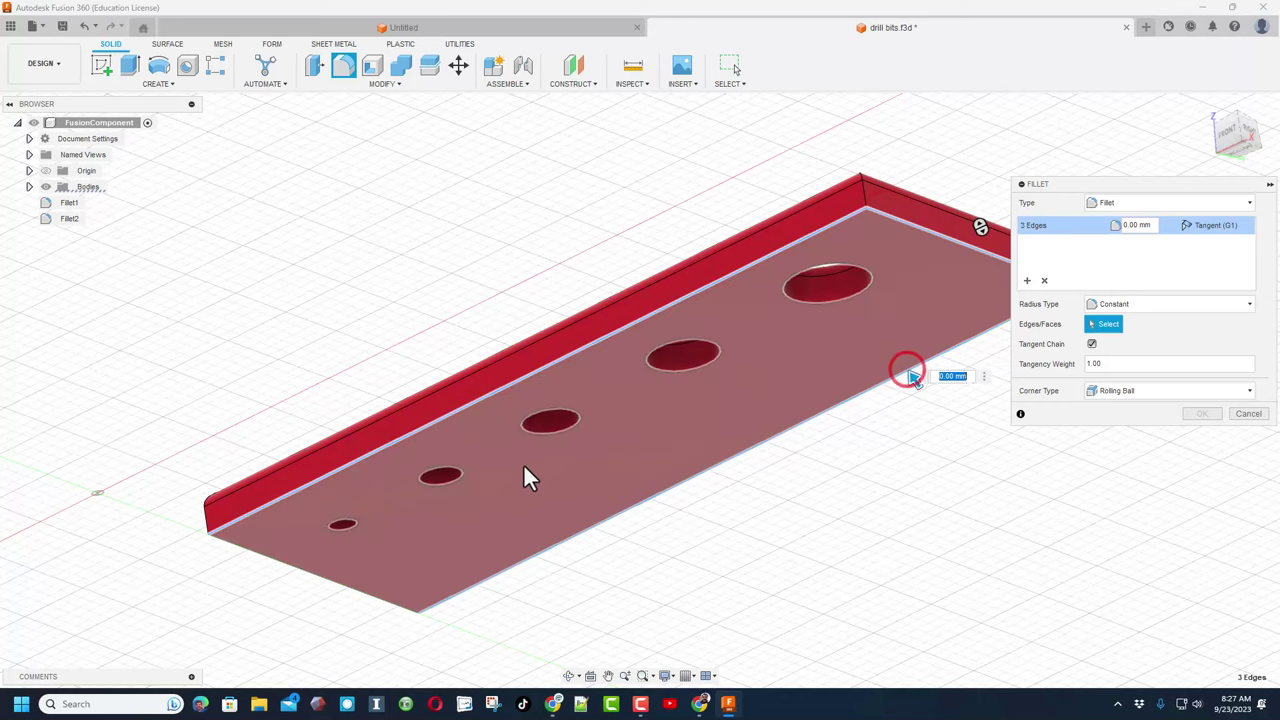
click(330, 588)
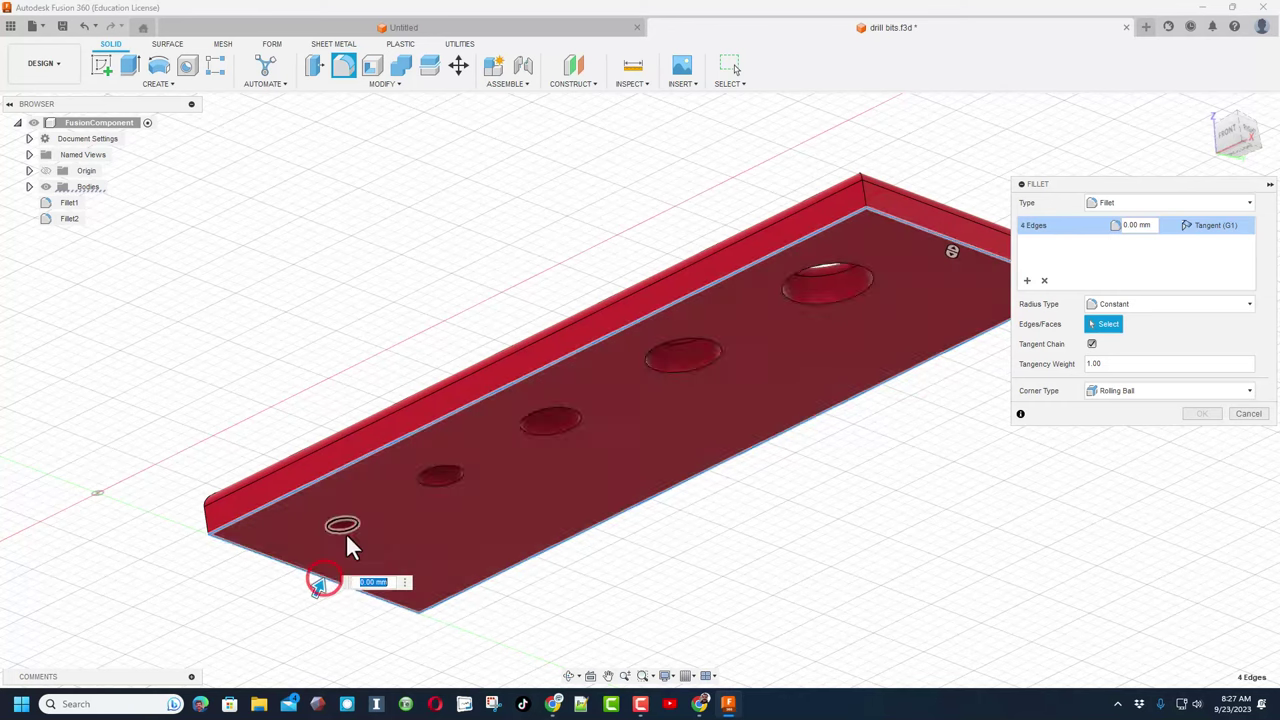
Add the five holes' underside rims and apply the nine-edge fillet.
click(344, 526)
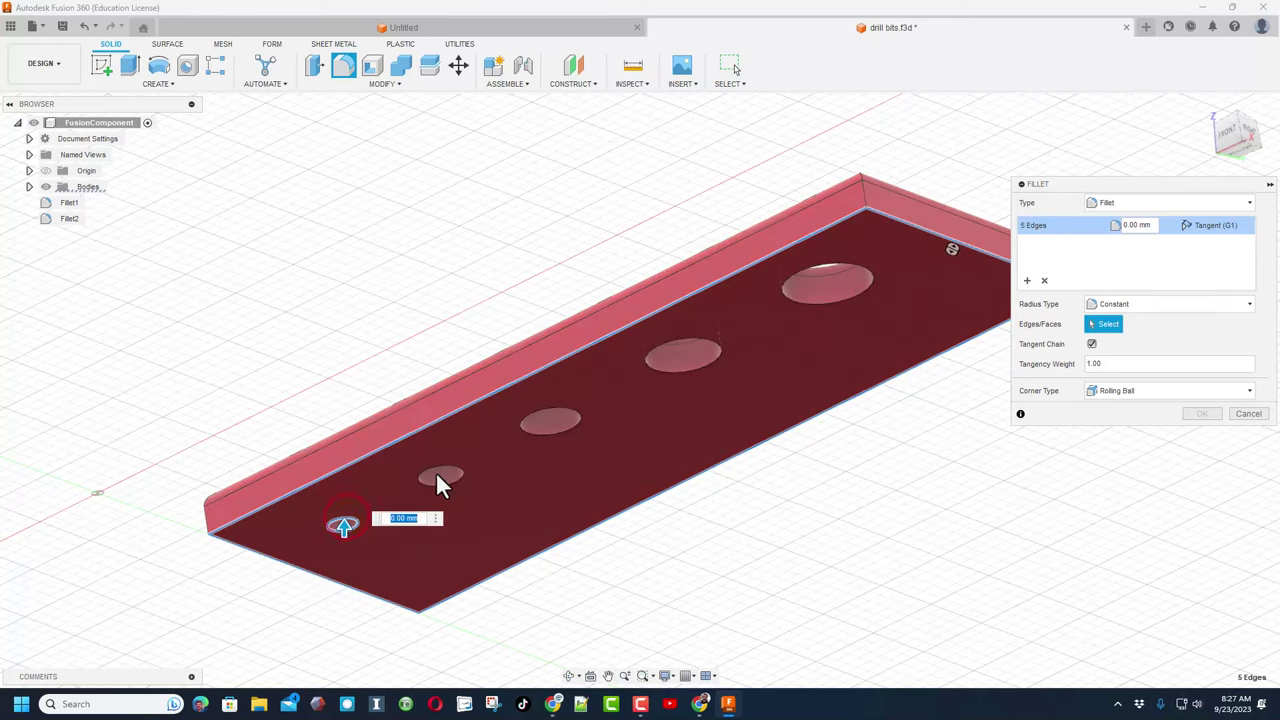
click(441, 476)
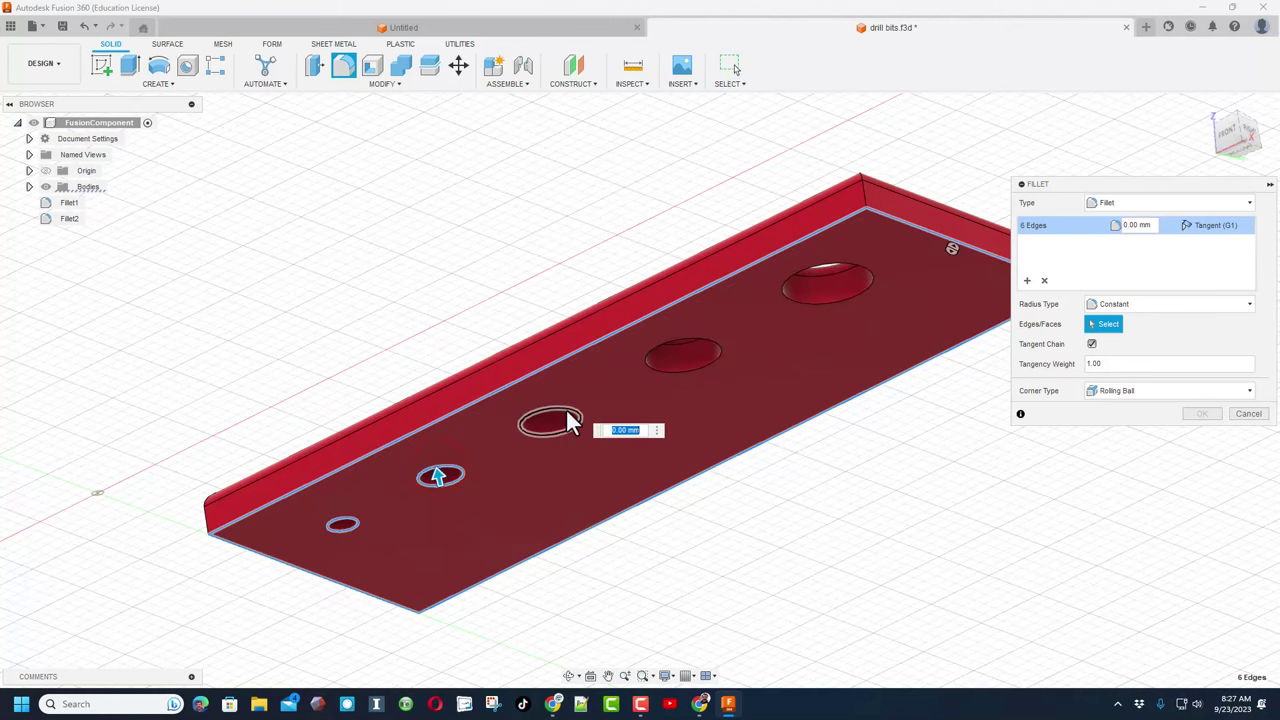
click(567, 420)
click(655, 373)
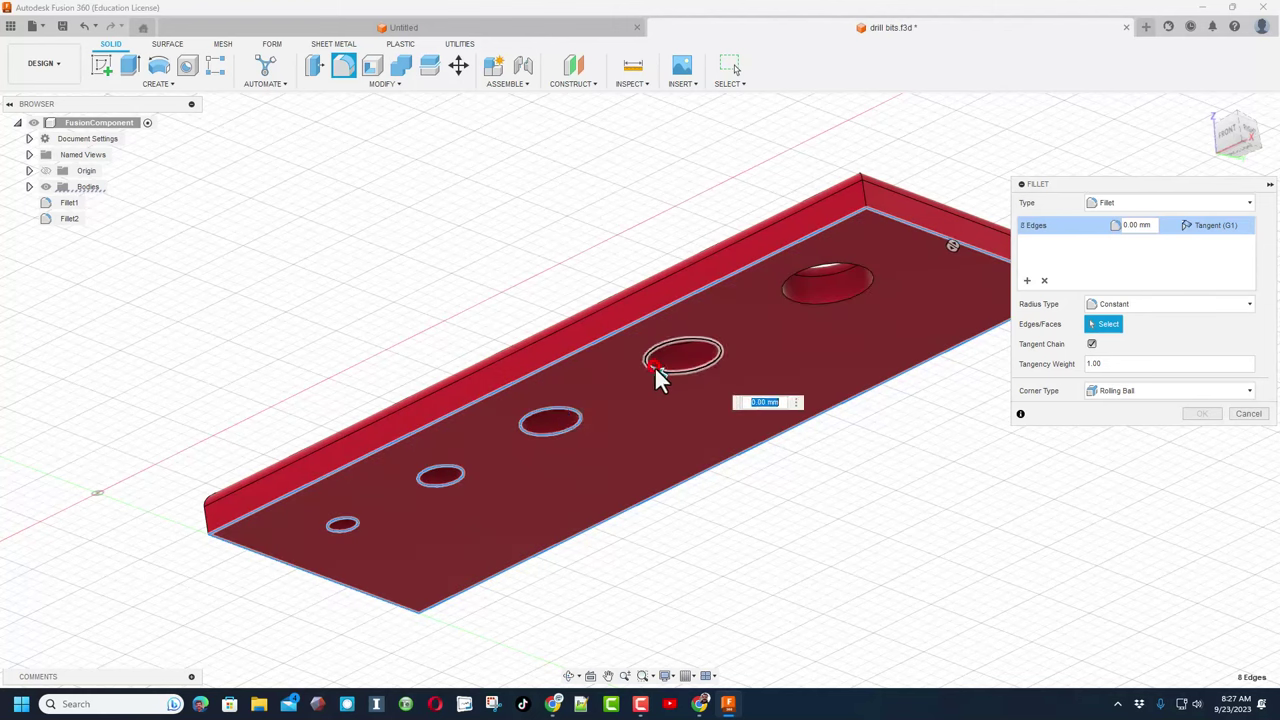
click(838, 303)
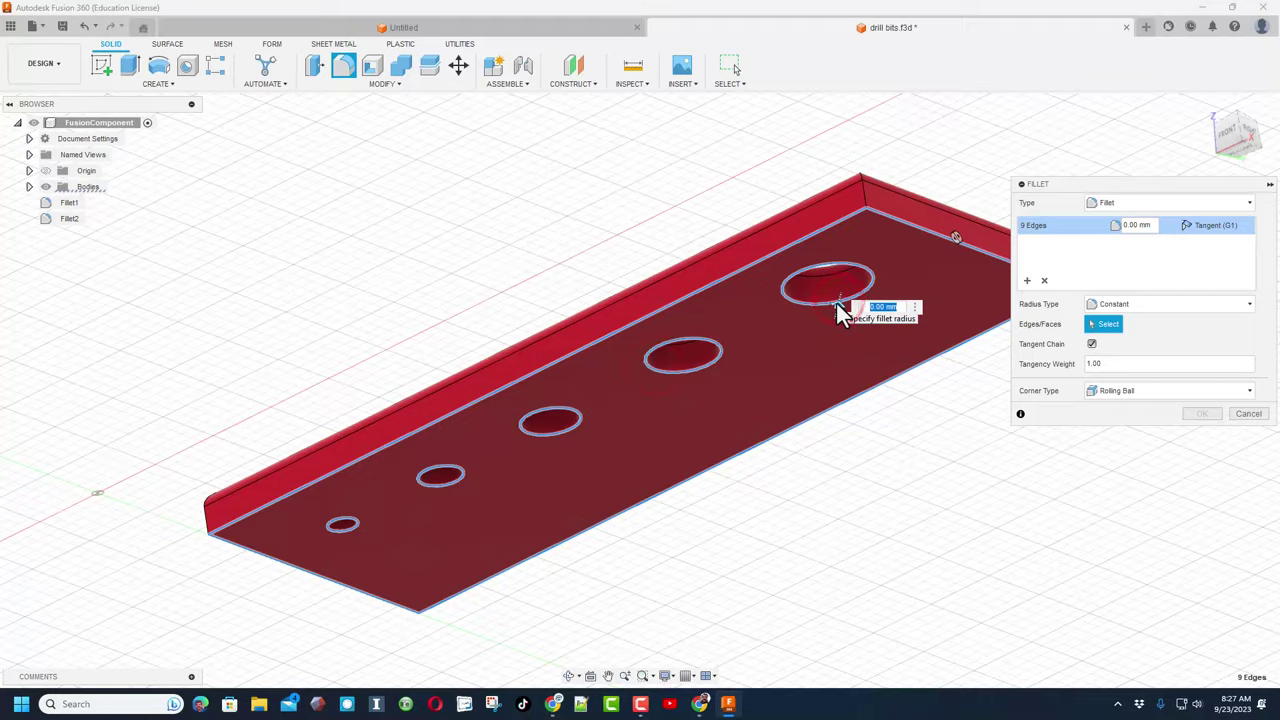
key(Return)
shift+middle_drag(1046, 390, 597, 268)
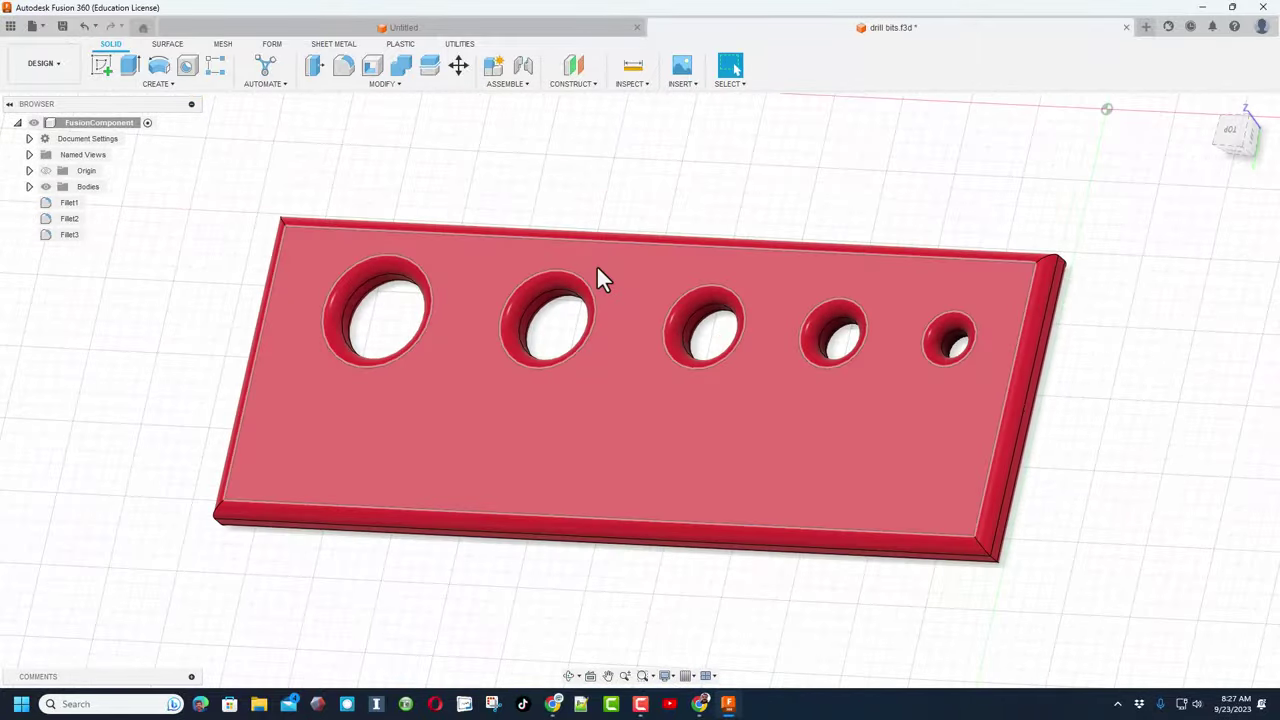
Save Body1 as a mesh with the format set to binary STL in millimetres.
click(36, 26)
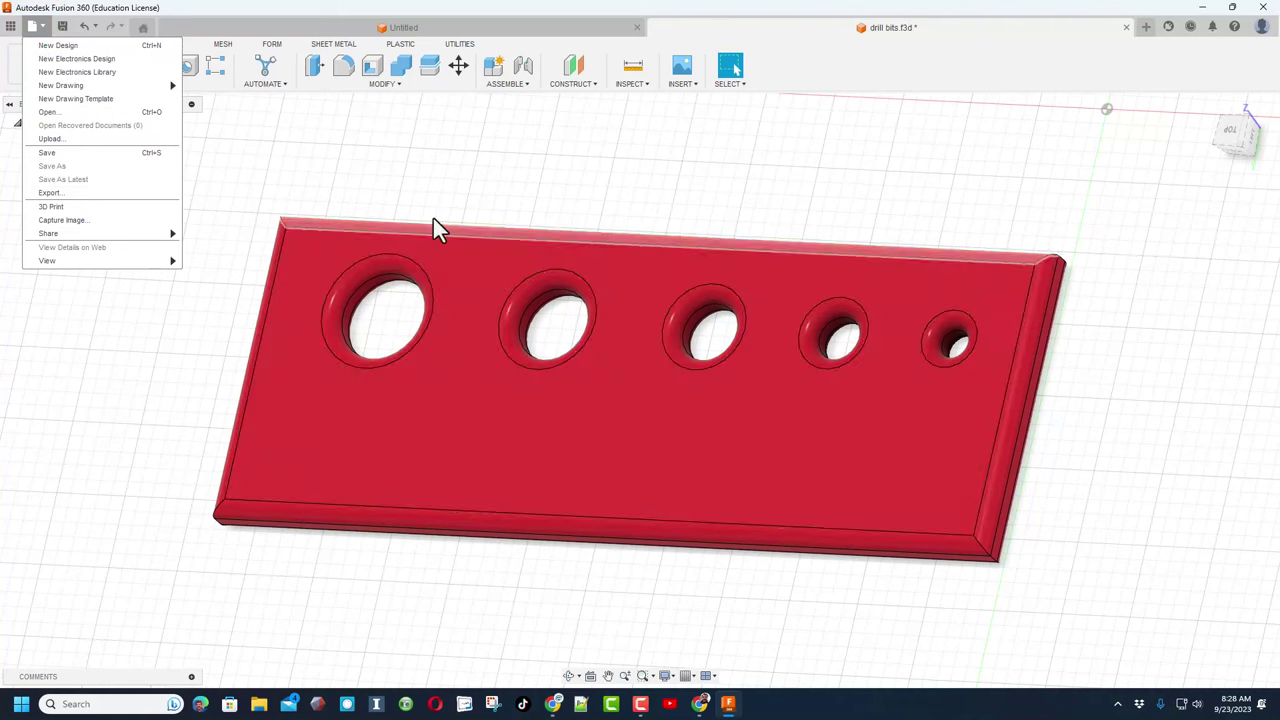
click(280, 168)
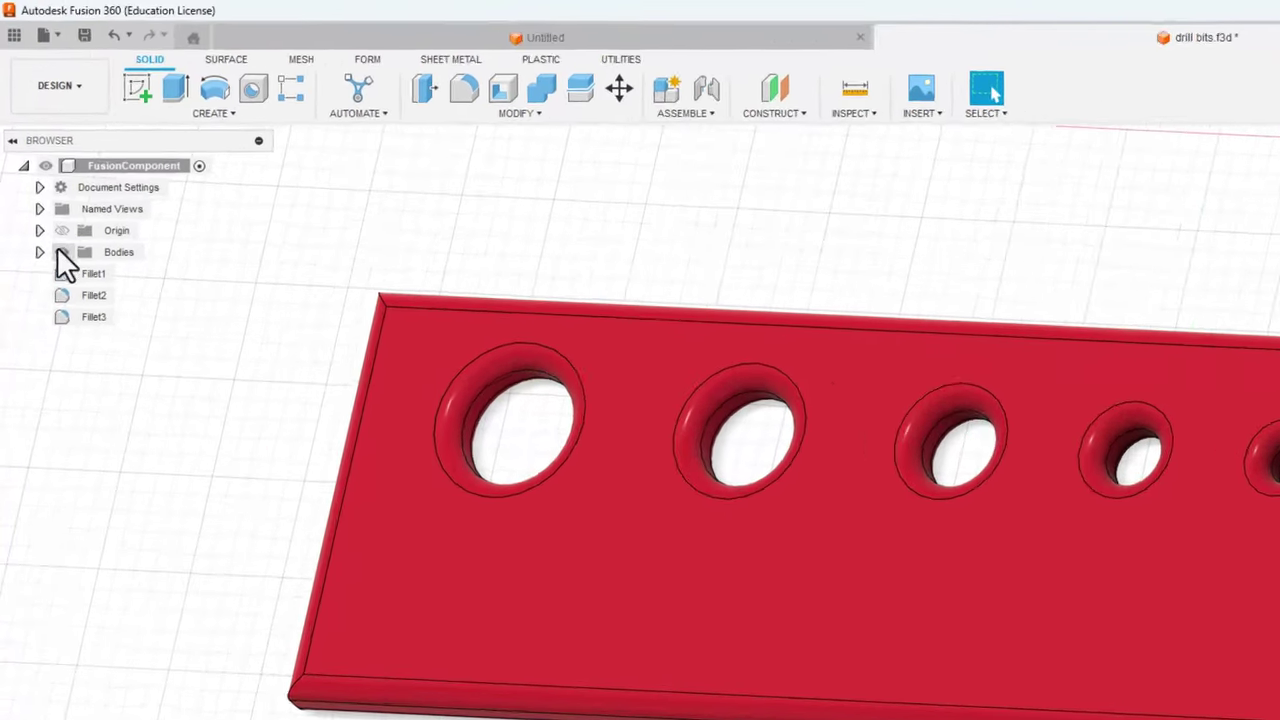
click(29, 186)
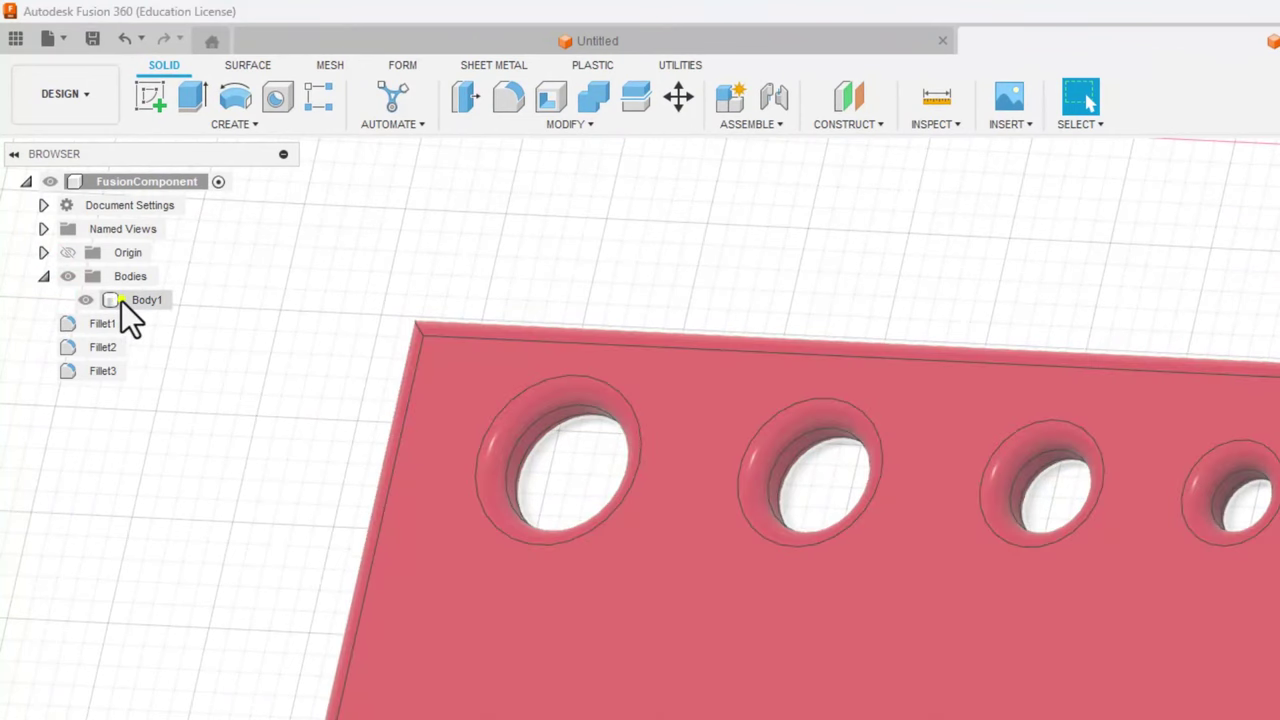
right_click(121, 300)
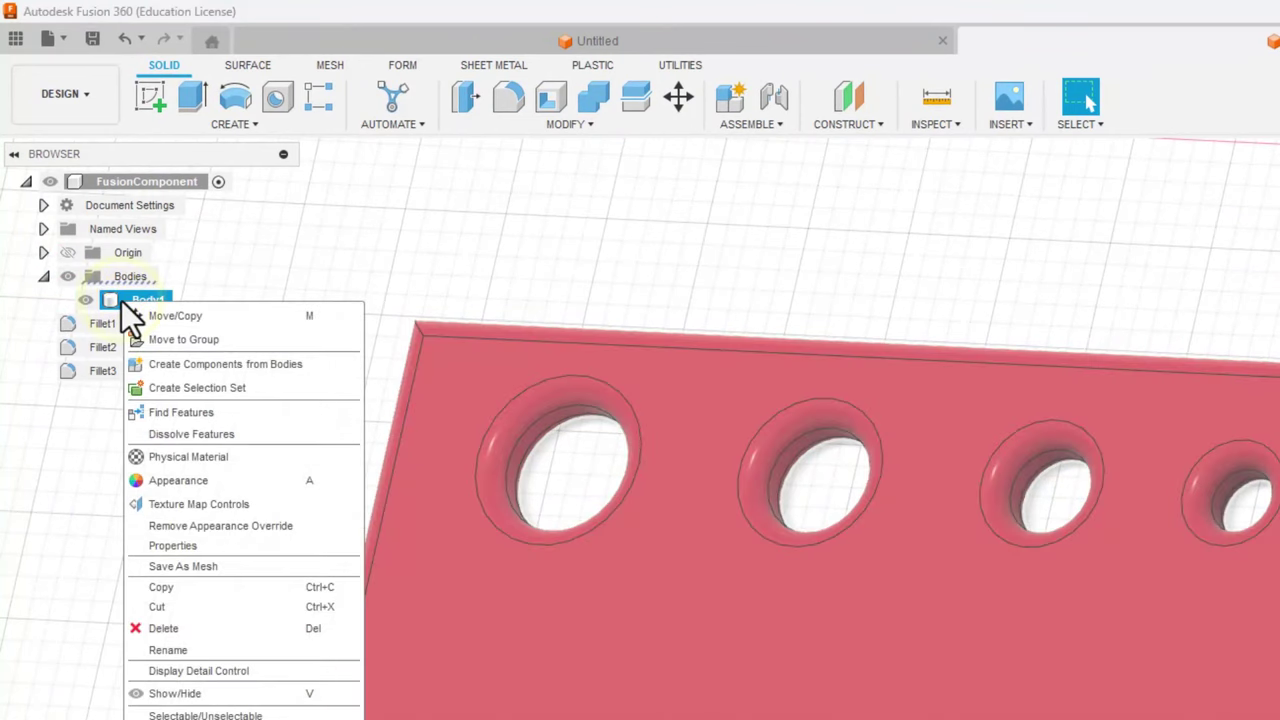
click(204, 563)
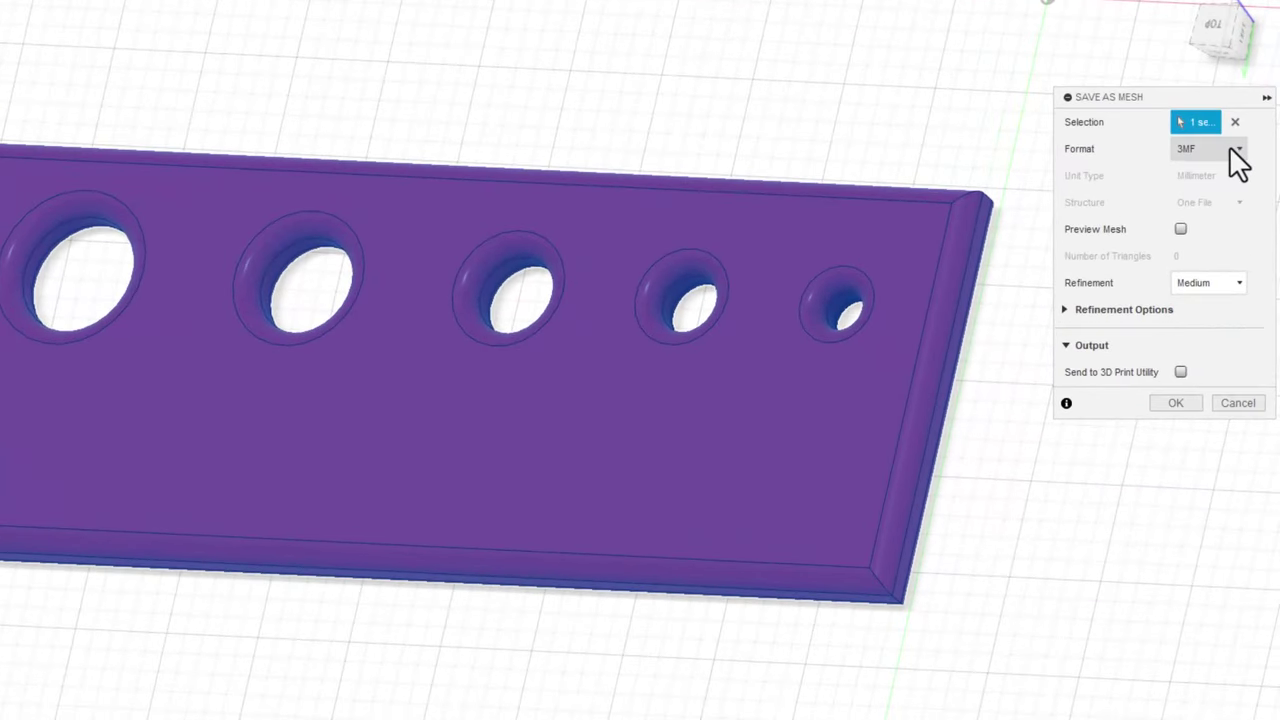
click(1247, 214)
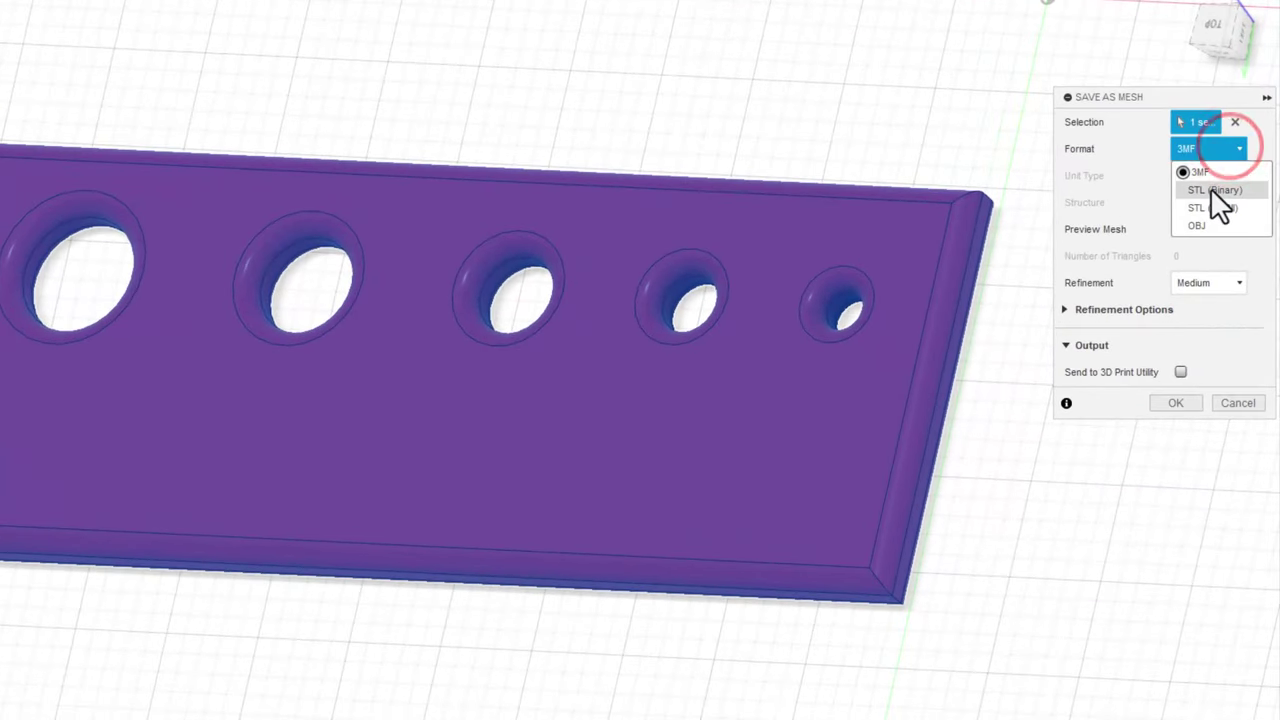
click(1215, 190)
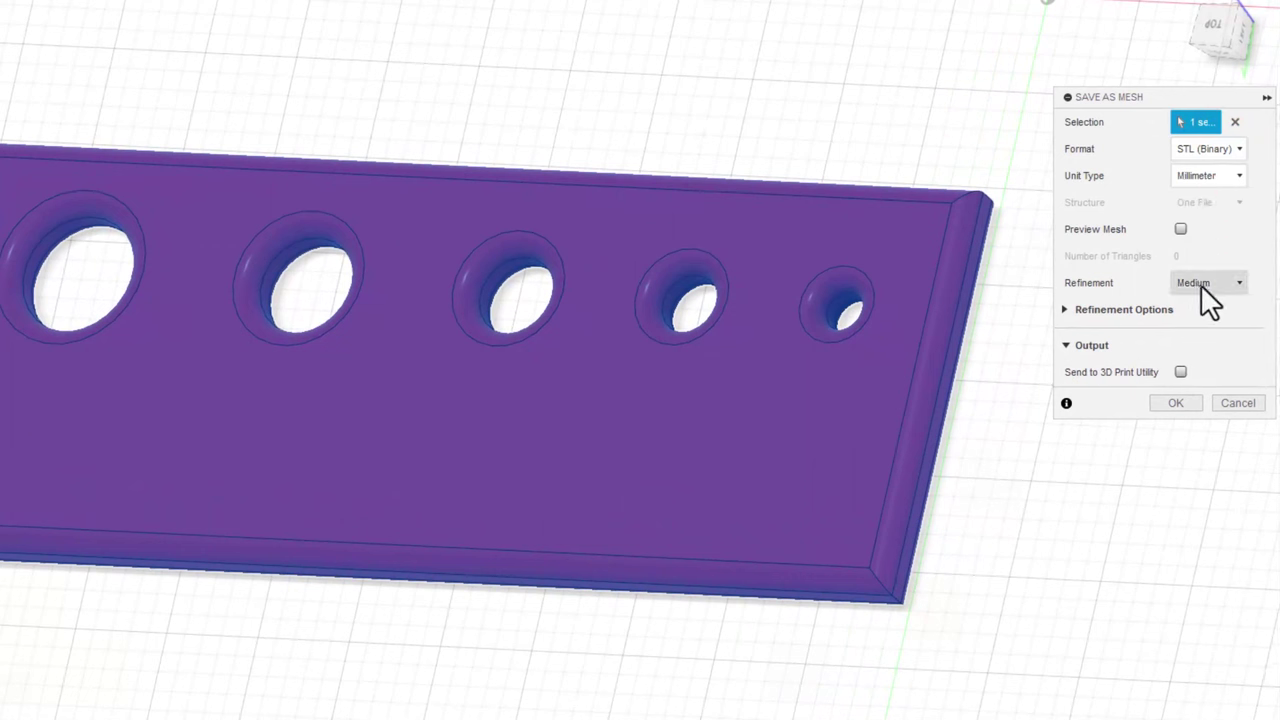
click(1176, 403)
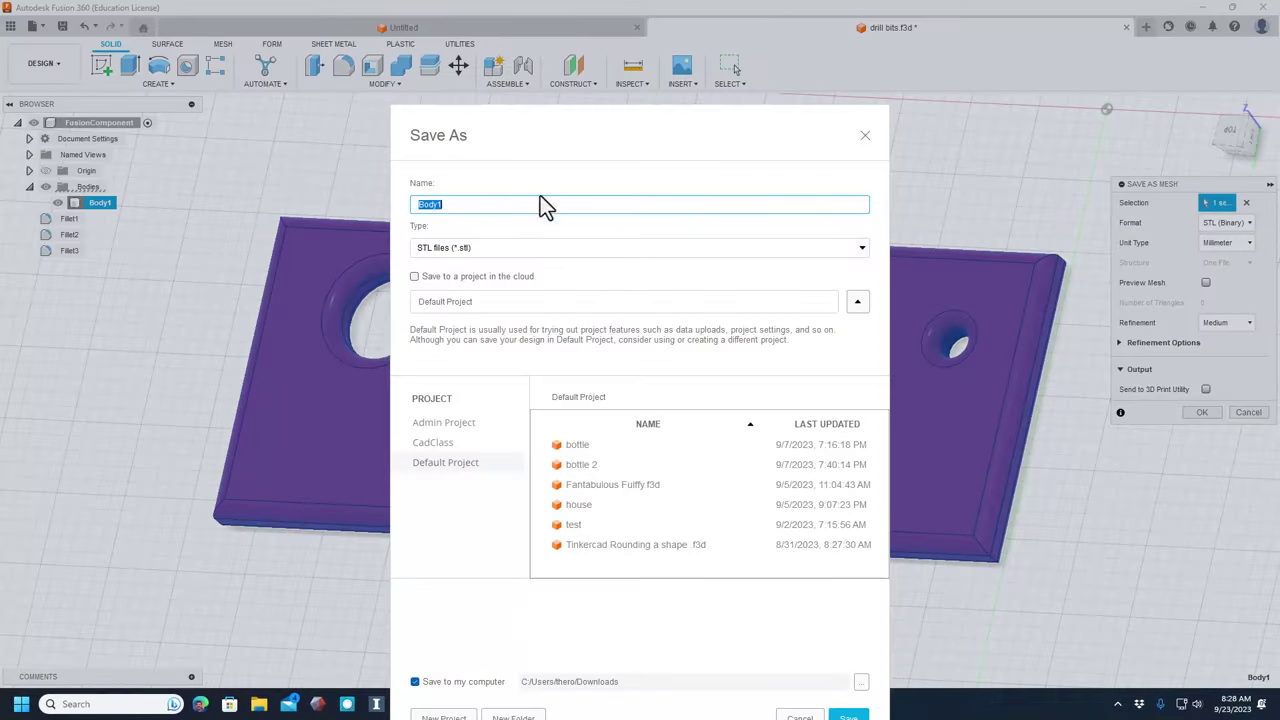
Name the STL 'Drill bit' and save it into the Dropbox 3dmodeling folder.
text(Drill bit)
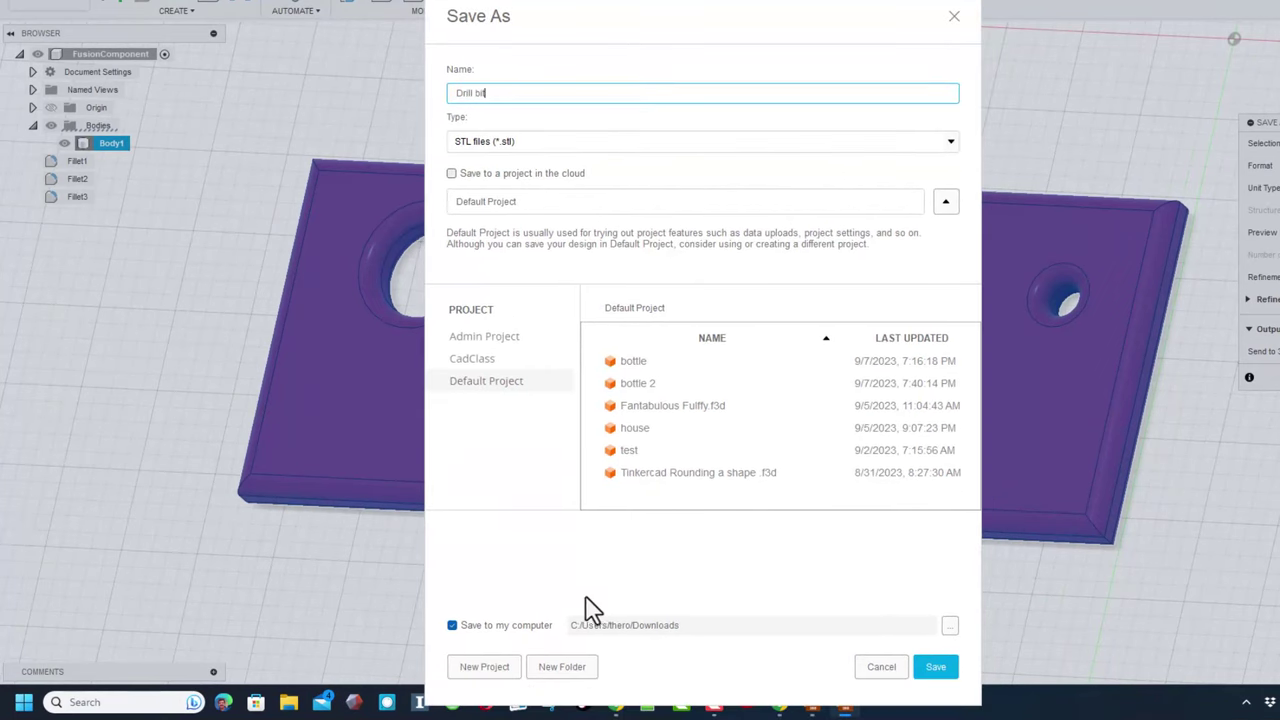
click(950, 624)
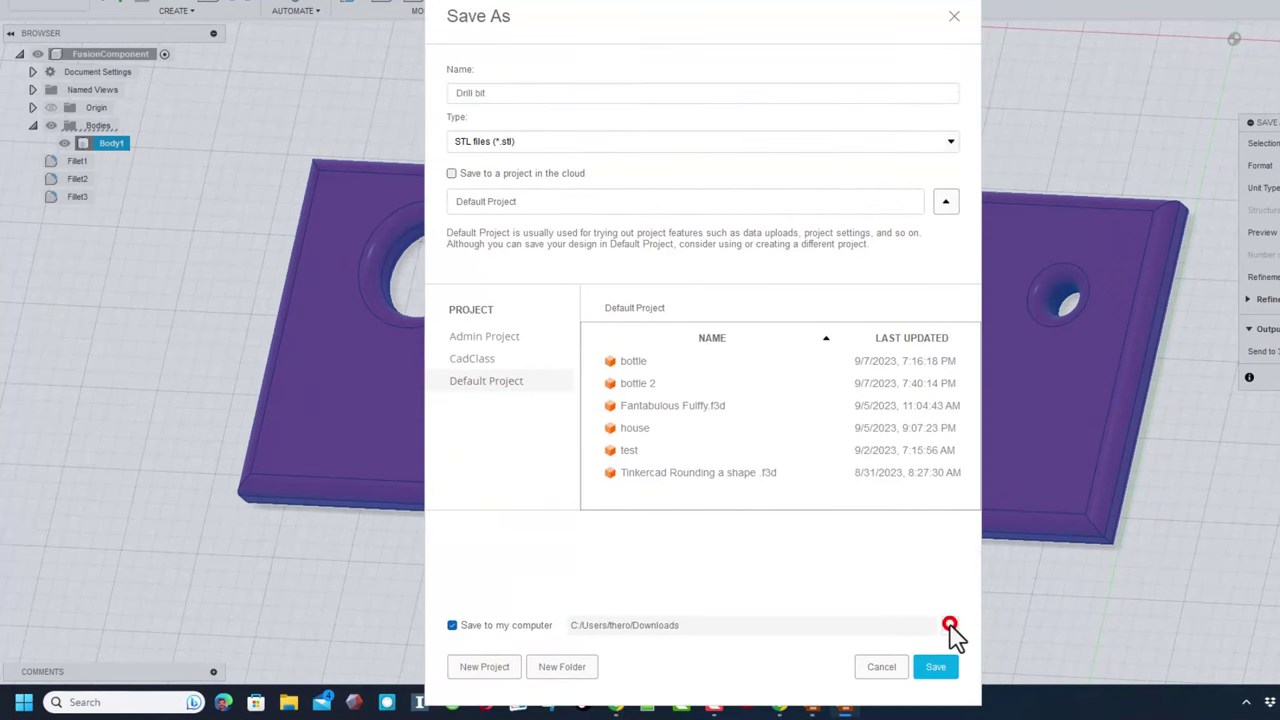
click(490, 200)
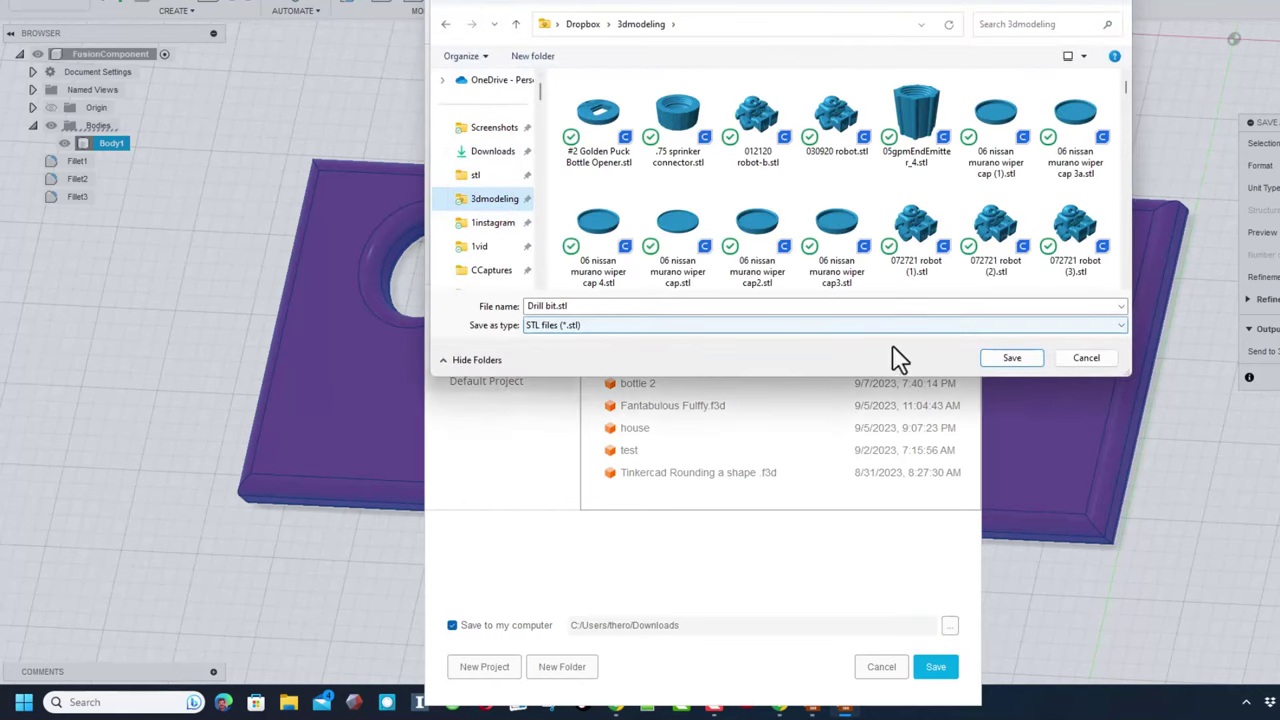
click(1013, 358)
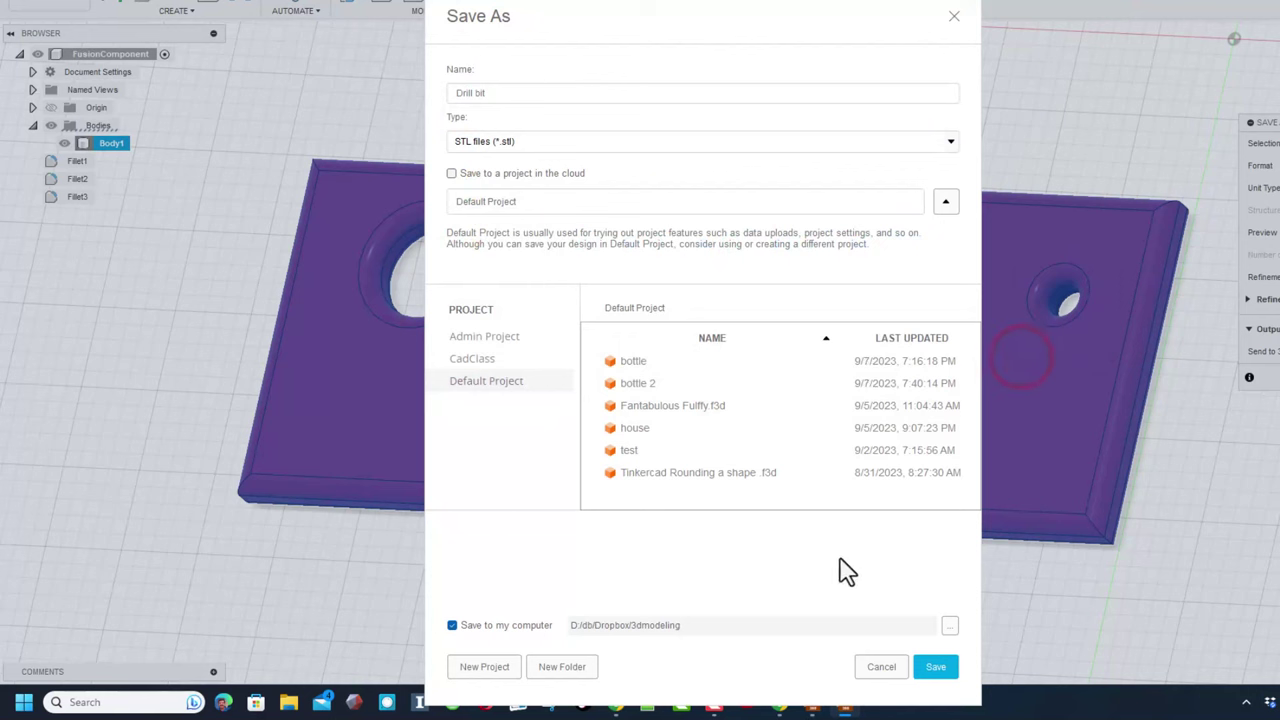
click(935, 668)
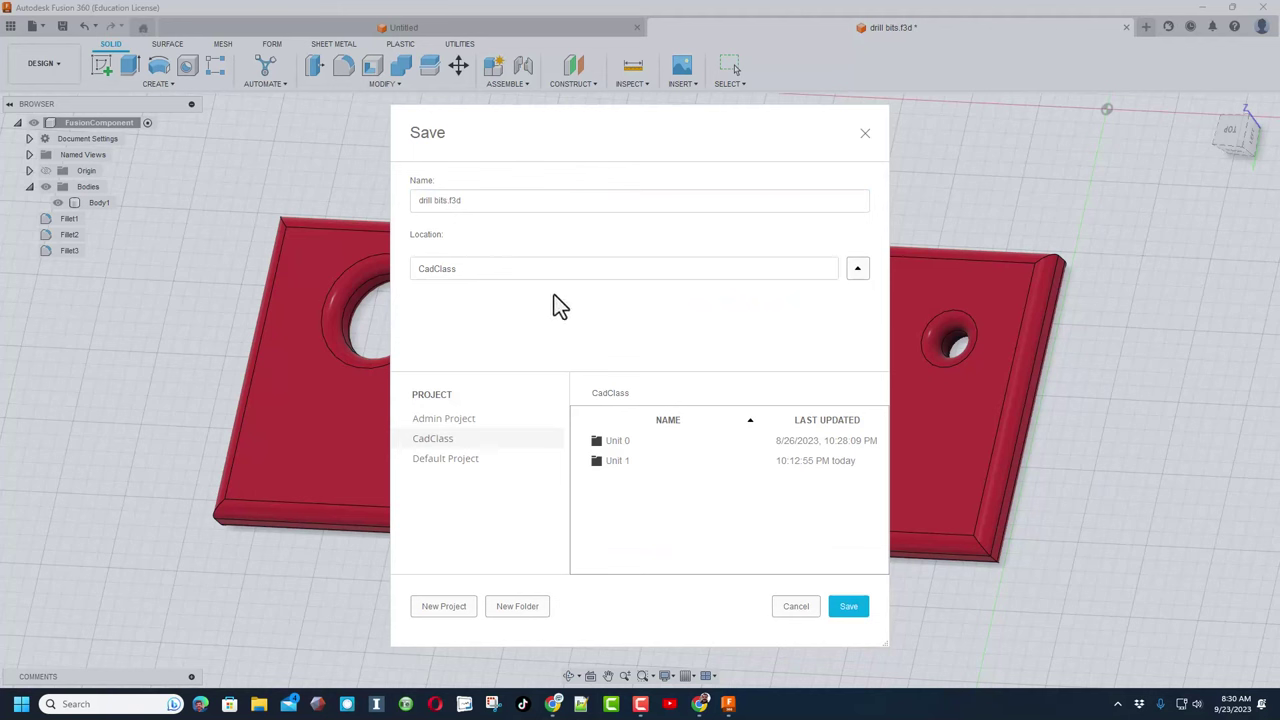
Save the design as drill bits.f3d in Default Project instead of the CadClass project.
click(435, 468)
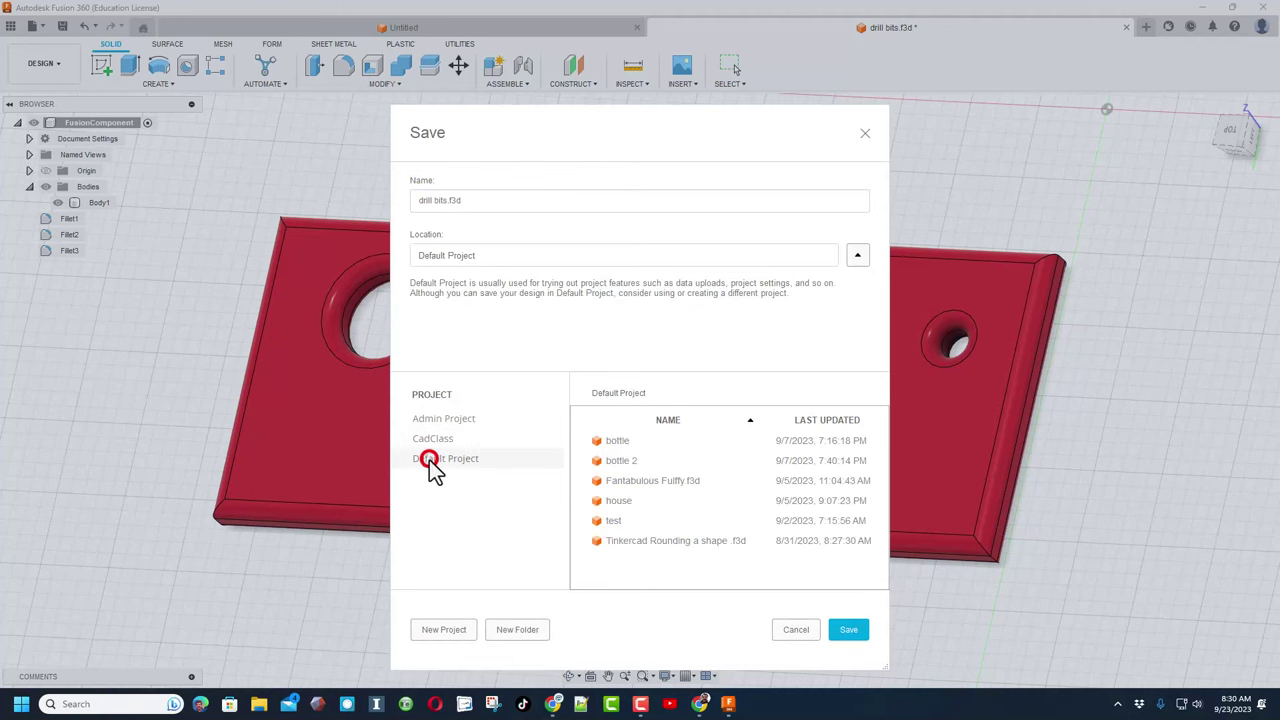
click(432, 440)
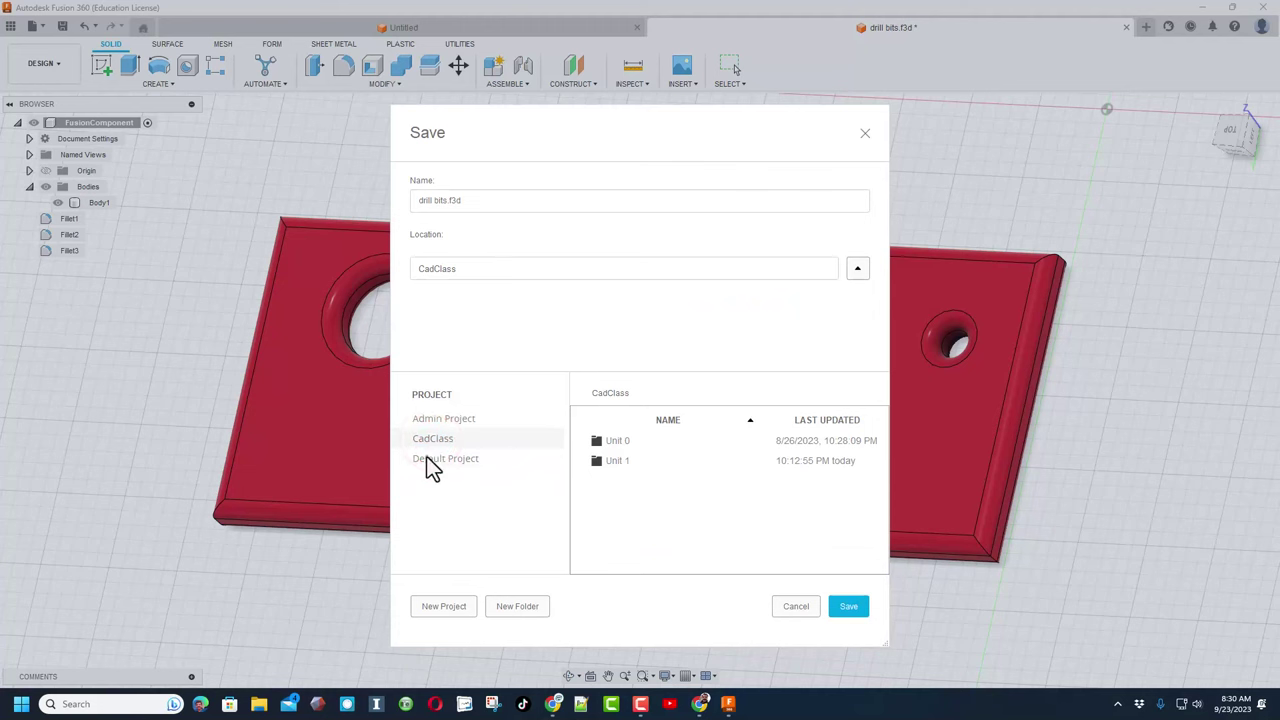
click(430, 460)
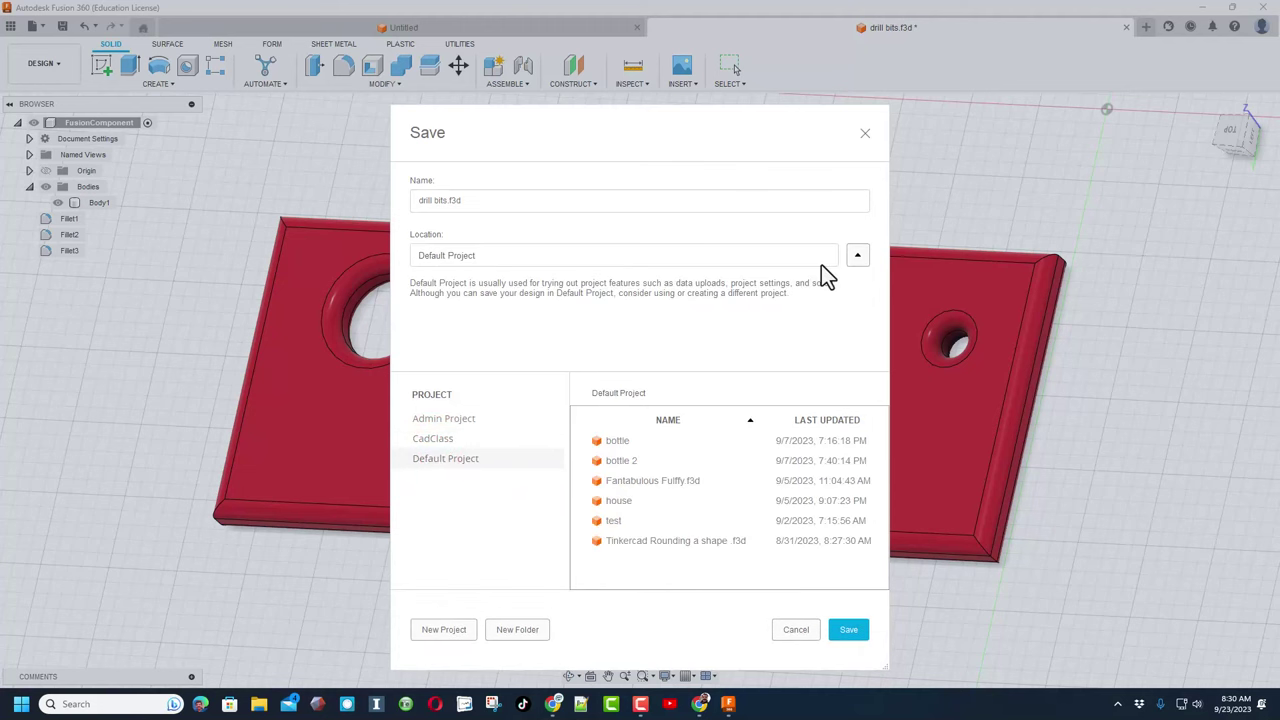
click(848, 630)
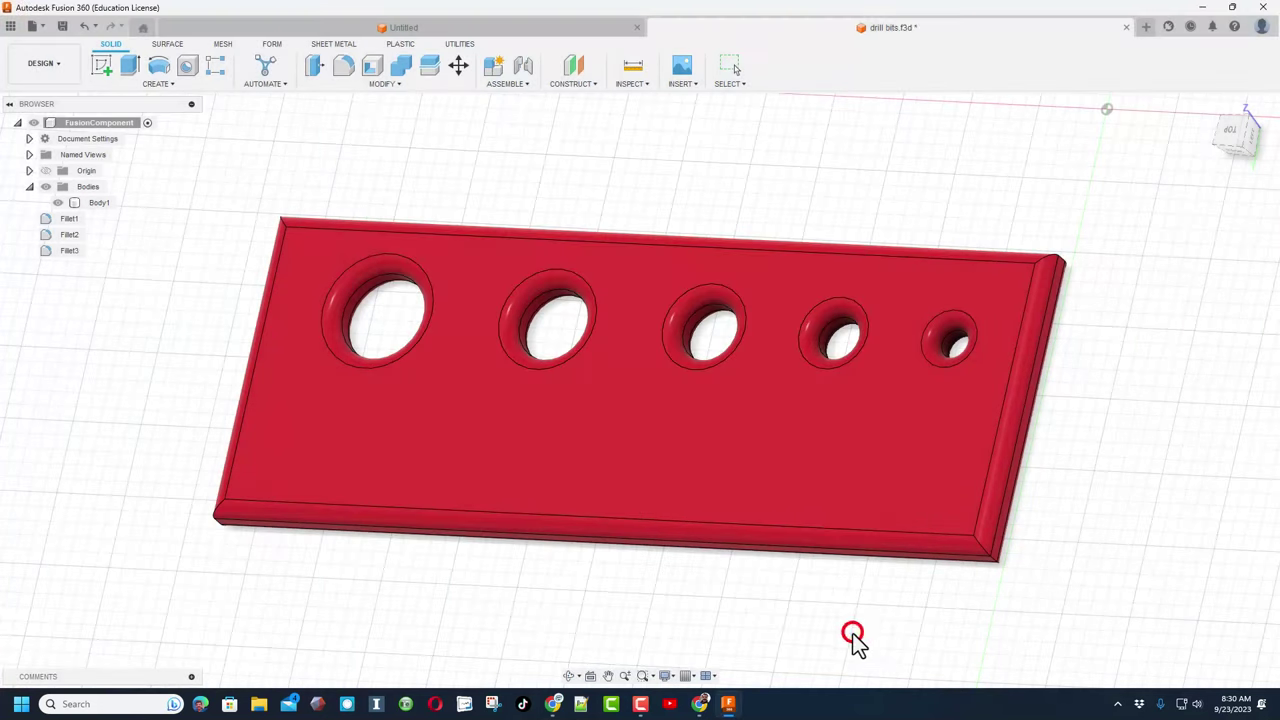
shift+middle_drag(700, 572, 725, 495)
Exit orbit mode to return to selecting in the finished plate view.
key(Escape)
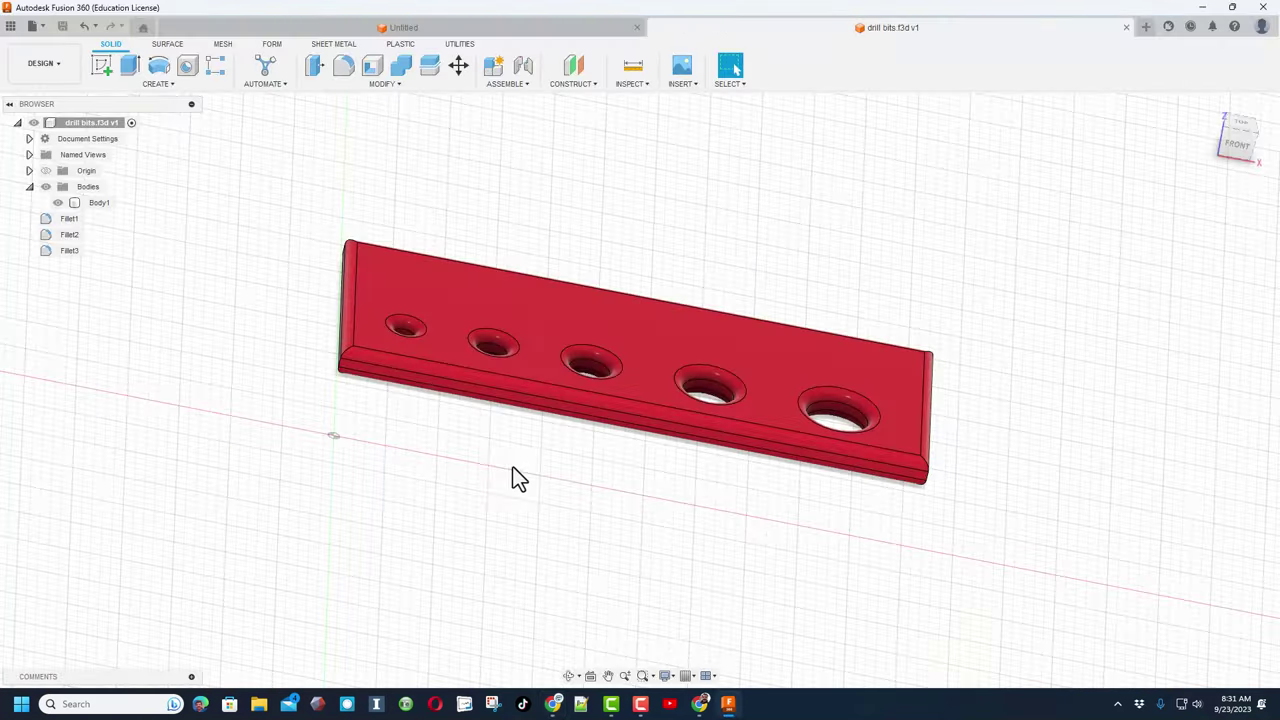
Orbit the red plate slightly for another look.
mouse_move(514, 477)
shift+middle_down()
mouse_move(529, 551)
mouse_move(514, 486)
shift+middle_up()
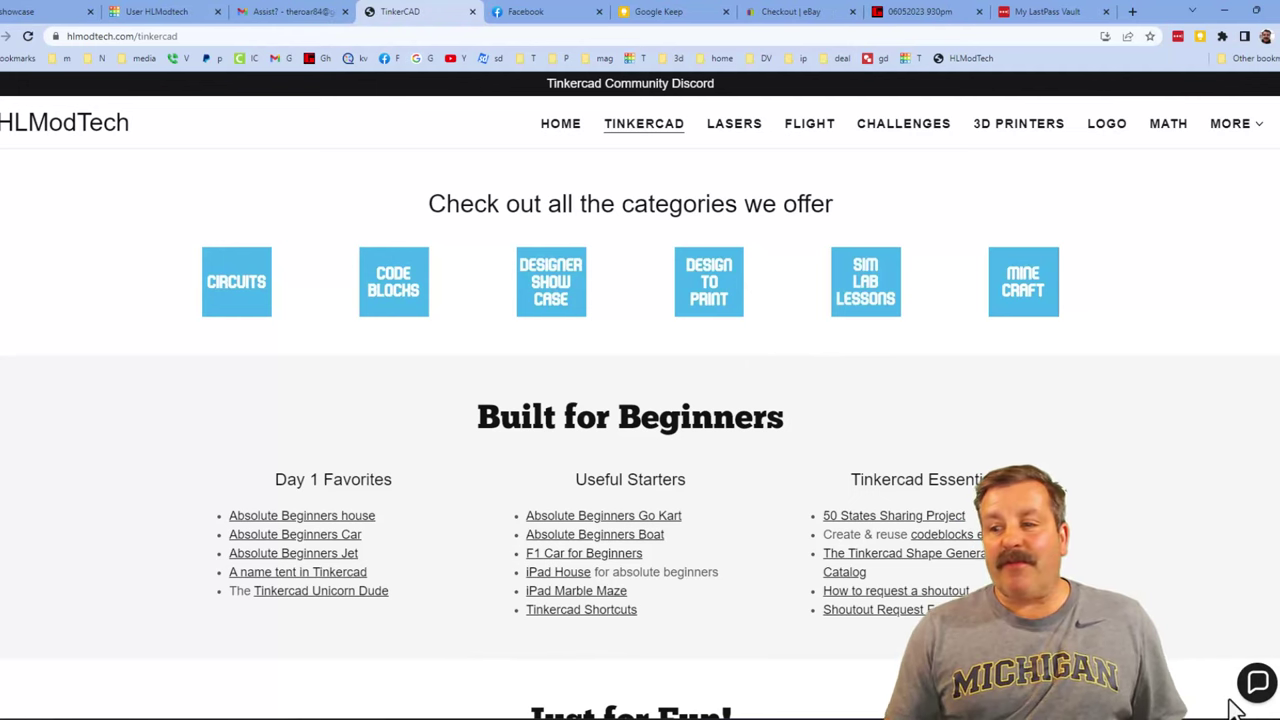
click(1257, 680)
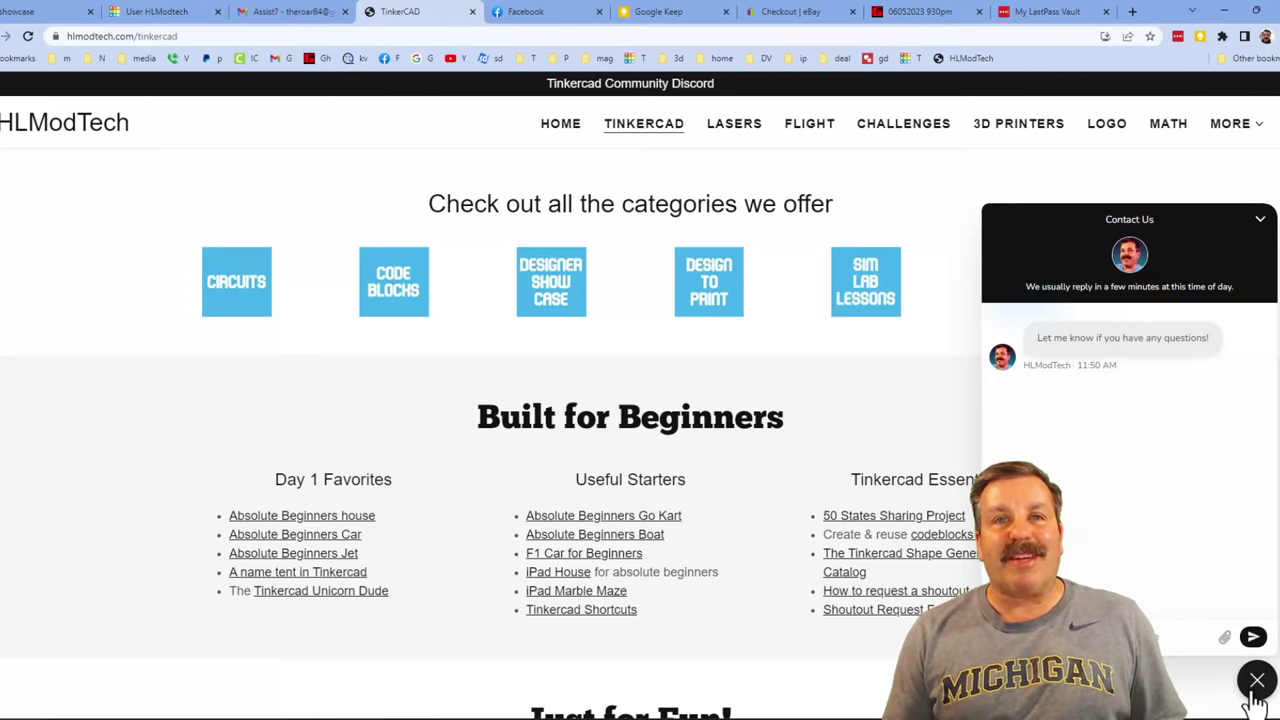
click(1254, 688)
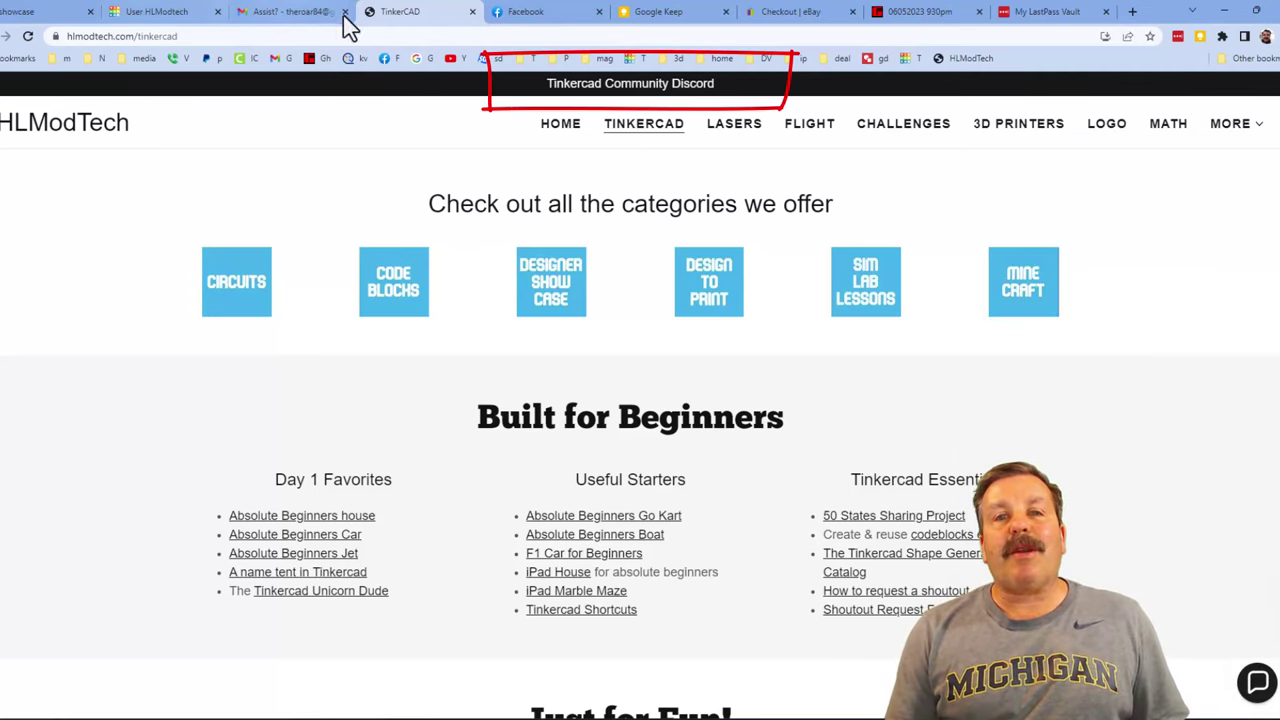
Open the Tinkercad Community Discord invitation from the HLModTech page banner.
click(605, 90)
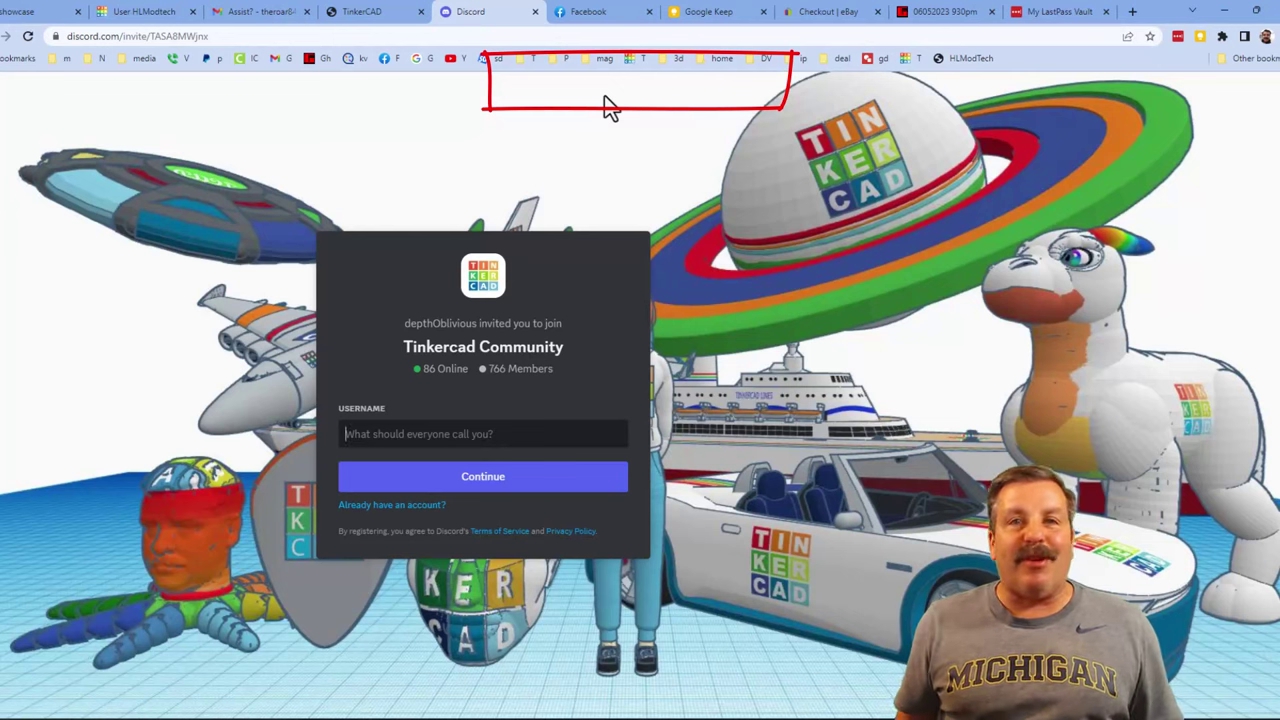